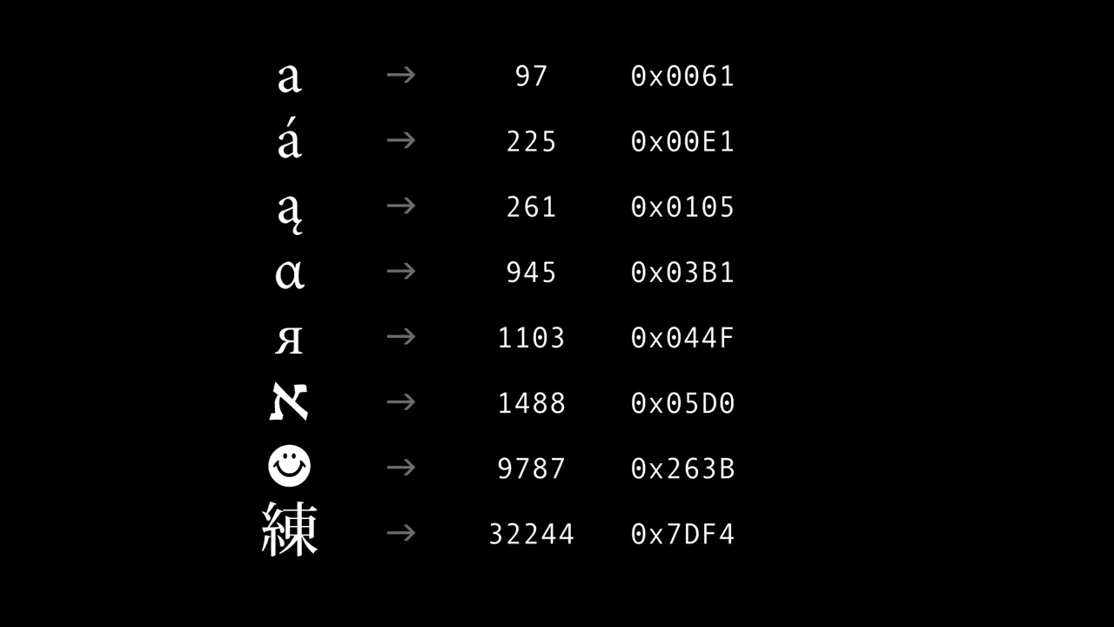
{"action": "key", "text": "Right"}
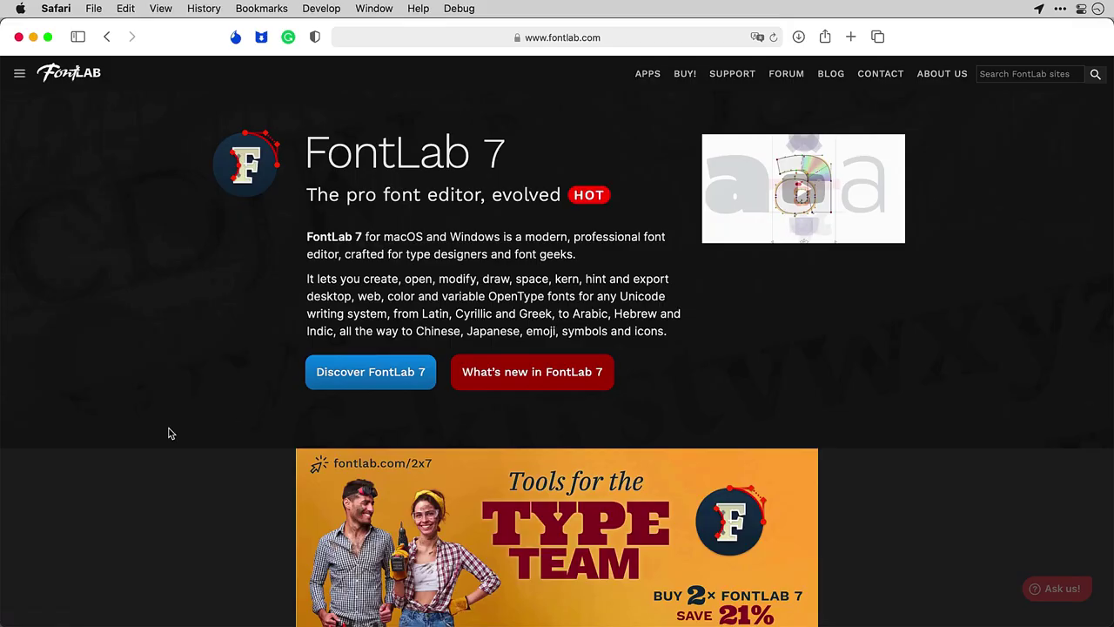
Open the TransType 4 product page on the FontLab site and go to its store listing.
{"action": "scroll", "coordinate": [170, 433], "scroll_direction": "down", "scroll_amount": 10}
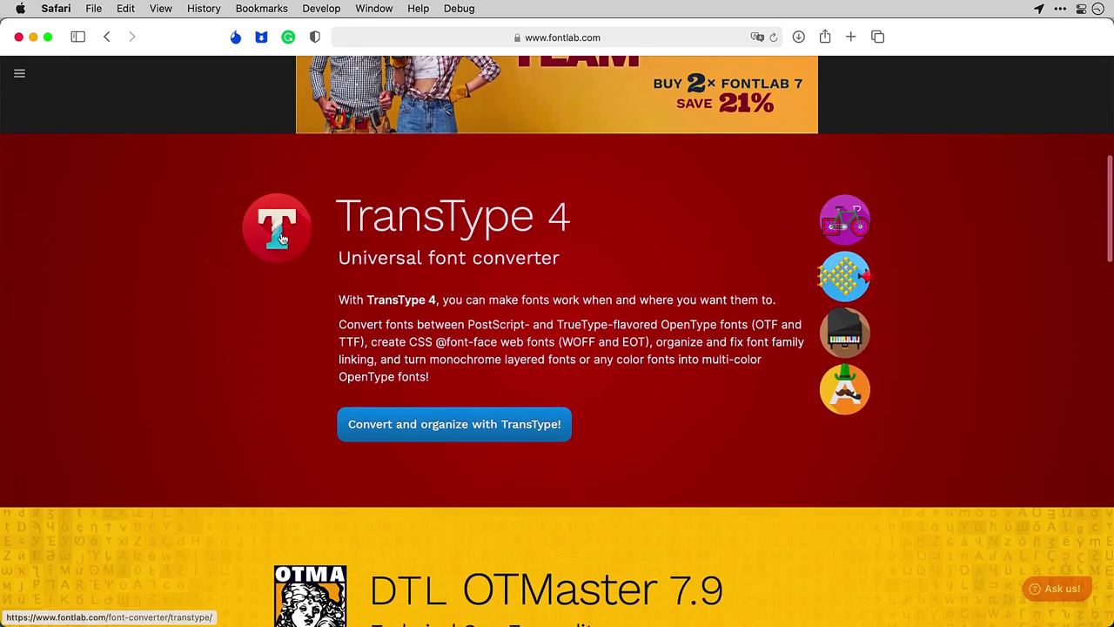
{"action": "left_click", "coordinate": [281, 237]}
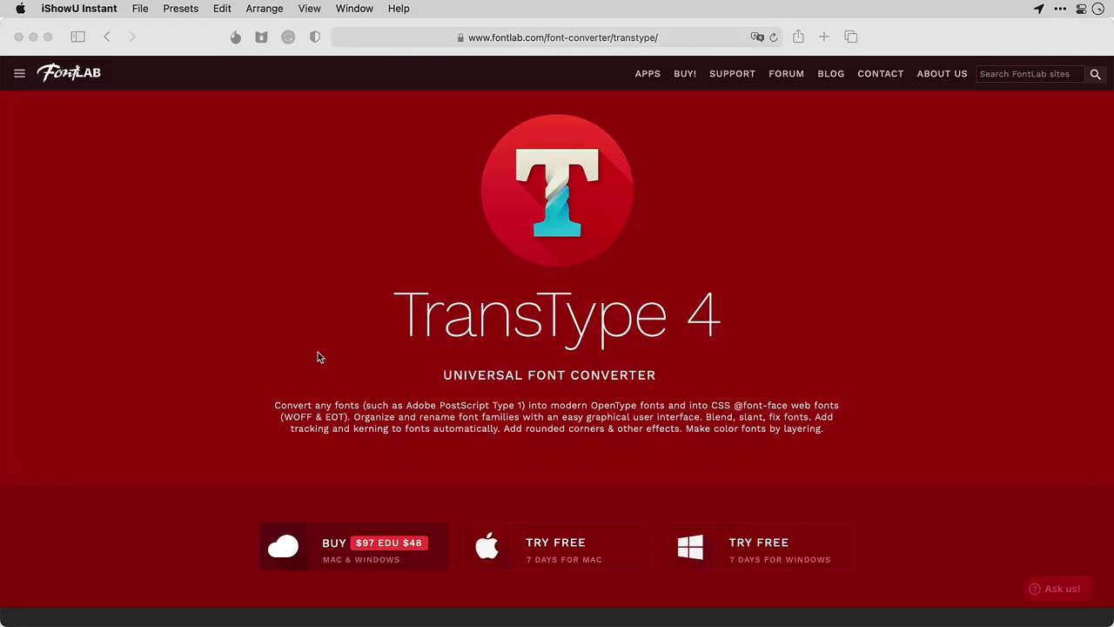
{"action": "left_click", "coordinate": [307, 347]}
{"action": "left_click", "coordinate": [332, 550]}
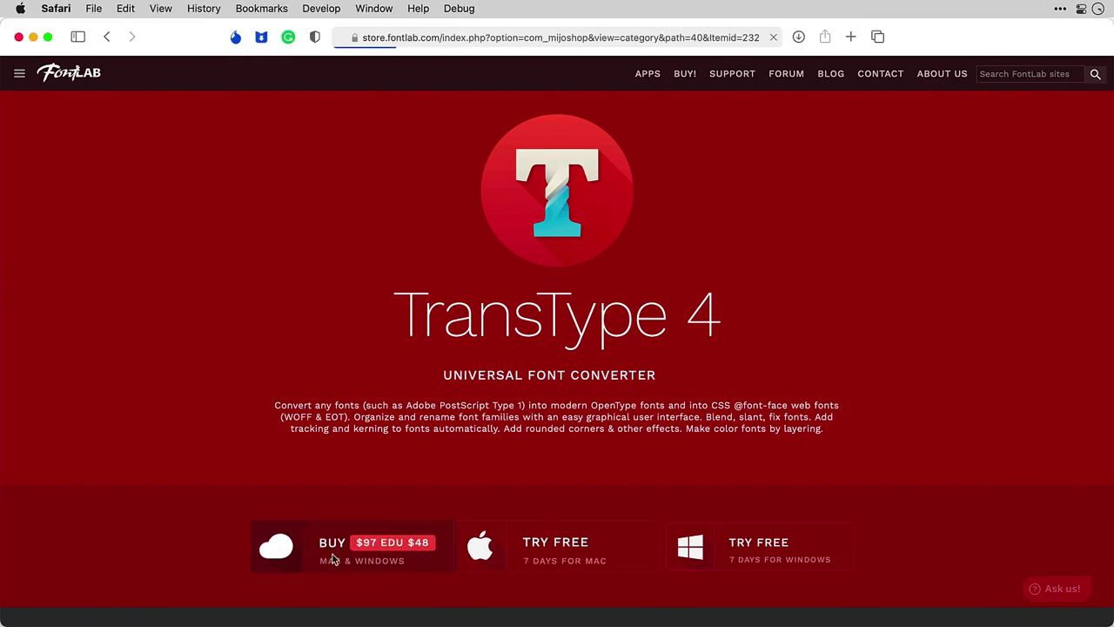
Add TransType 4 for Mac & Windows (FULL) to the cart and proceed through checkout.
{"action": "scroll", "coordinate": [339, 534], "scroll_direction": "down", "scroll_amount": 10}
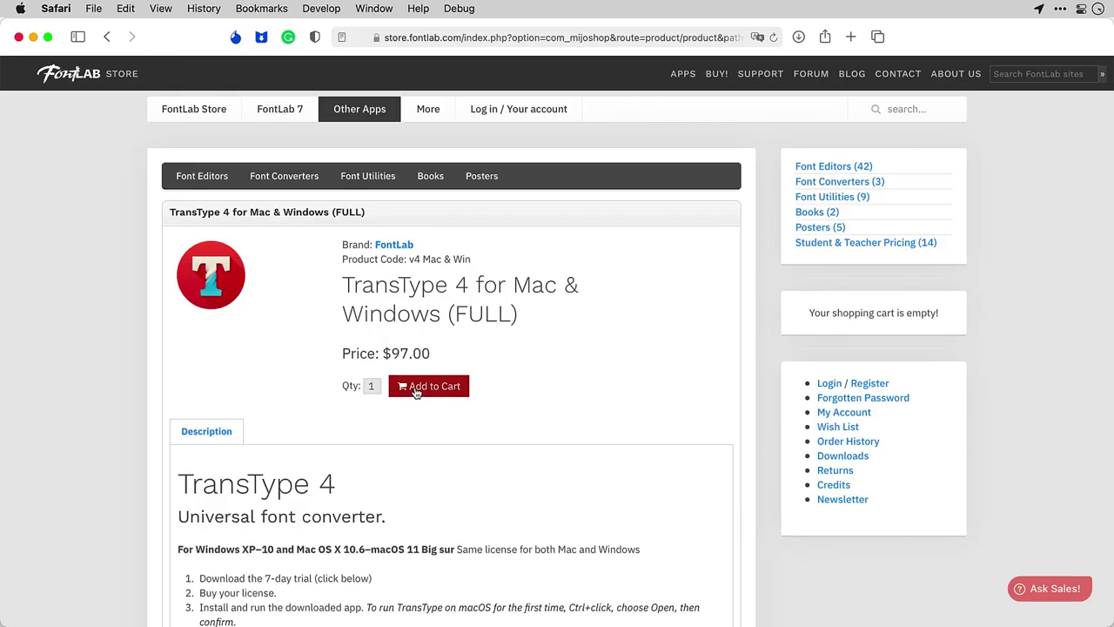
{"action": "left_click", "coordinate": [416, 389]}
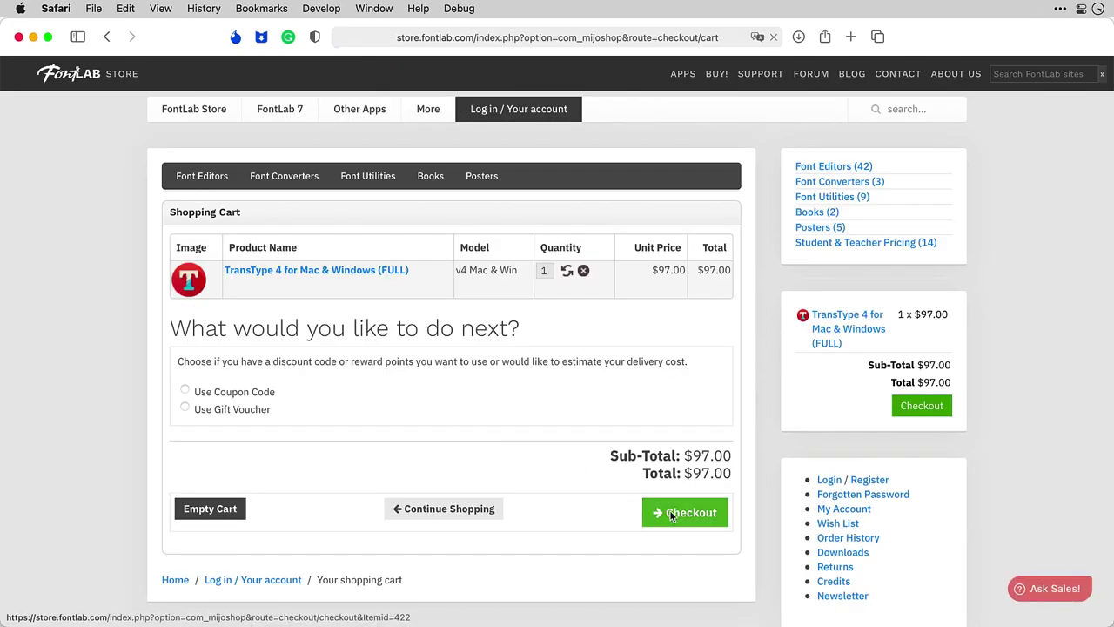
{"action": "left_click", "coordinate": [655, 514]}
{"action": "left_click", "coordinate": [231, 480]}
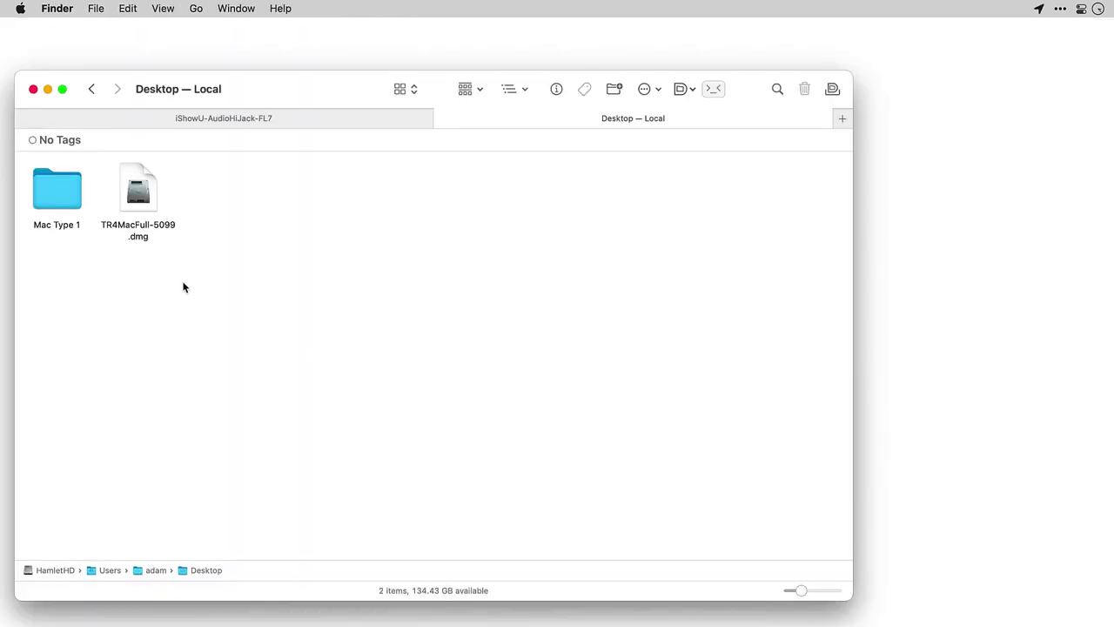
Mount TR4MacFull-5099.dmg, accept the licence, and copy TransType 4.app into Applications.
{"action": "double_click", "coordinate": [140, 193]}
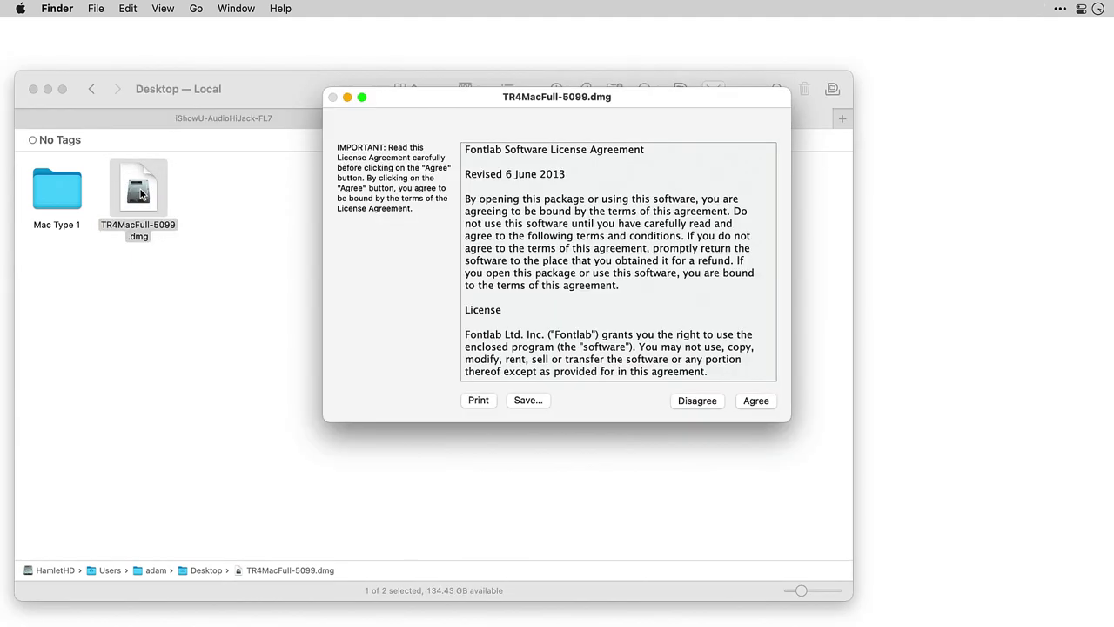
{"action": "left_click", "coordinate": [762, 404]}
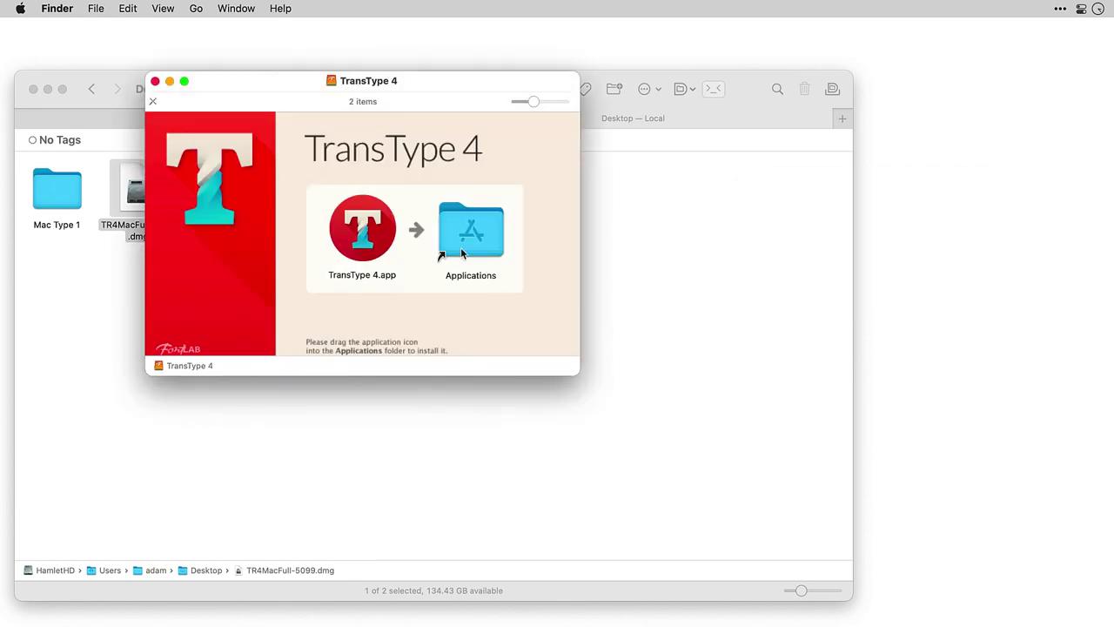
{"action": "left_click_drag", "start_coordinate": [374, 240], "coordinate": [470, 232]}
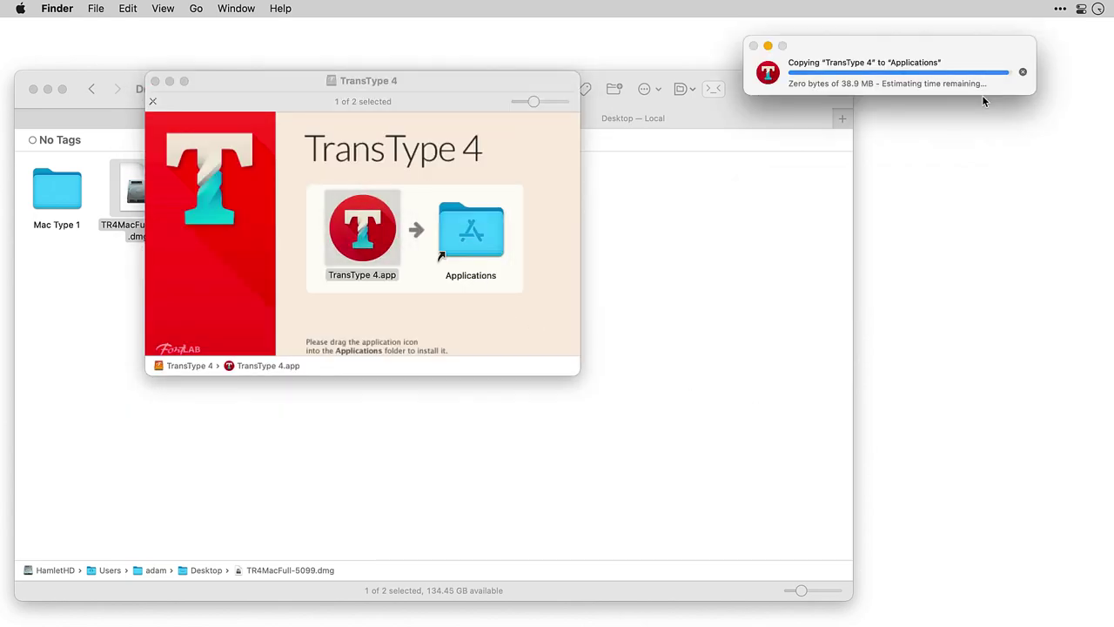
{"action": "left_click", "coordinate": [536, 291]}
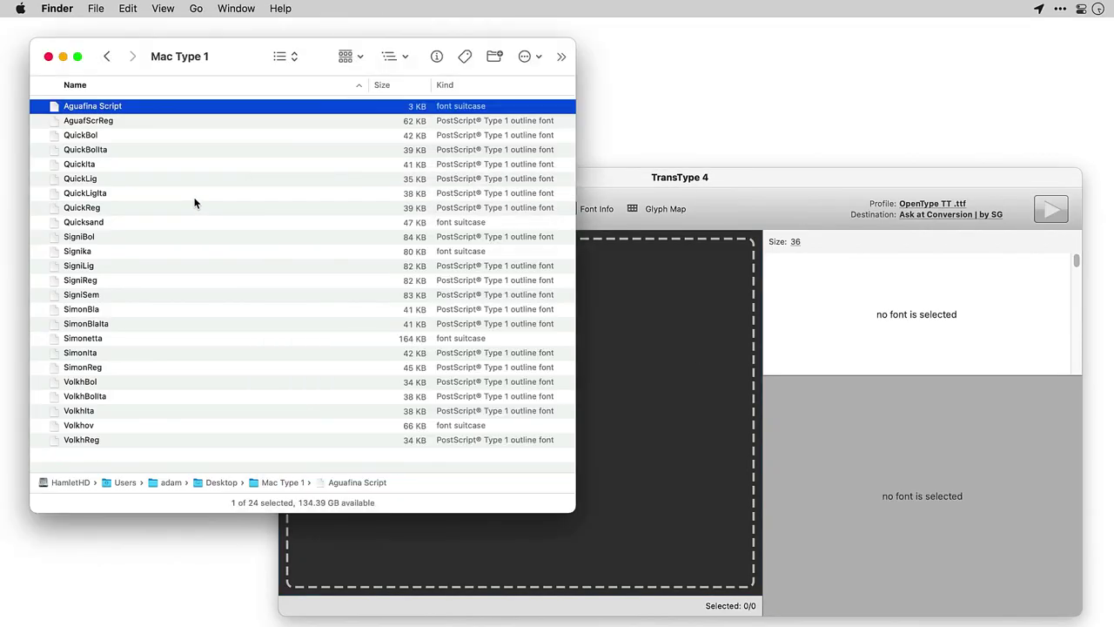
Load all the Mac Type 1 font files into TransType 4 and select them.
{"action": "key", "text": "super+a"}
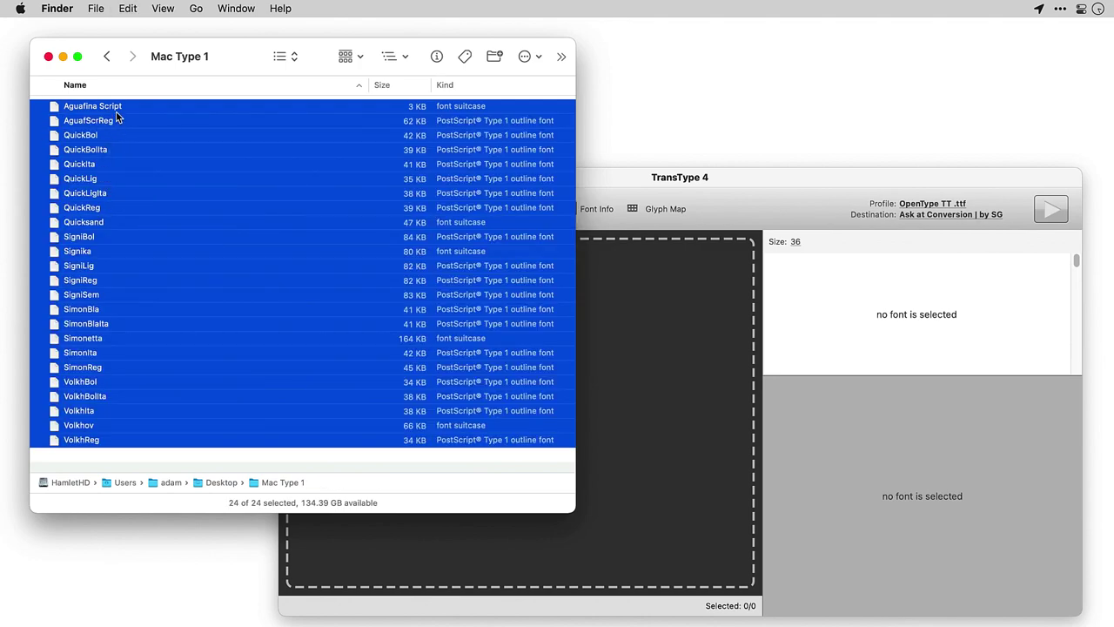
{"action": "left_click_drag", "start_coordinate": [118, 114], "coordinate": [716, 351]}
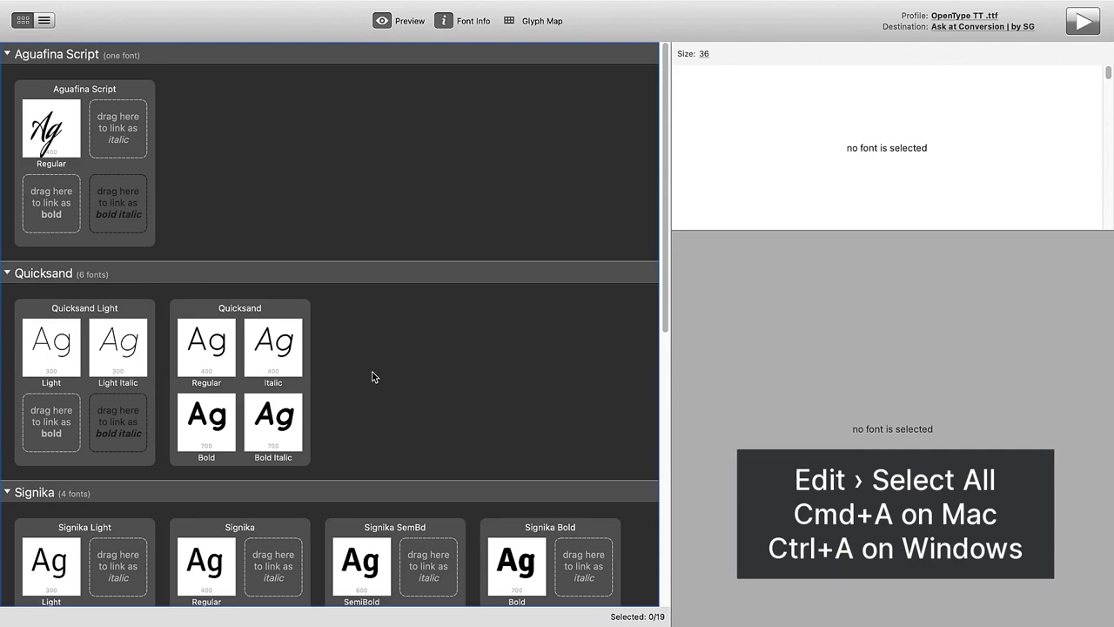
{"action": "key", "text": "super+a"}
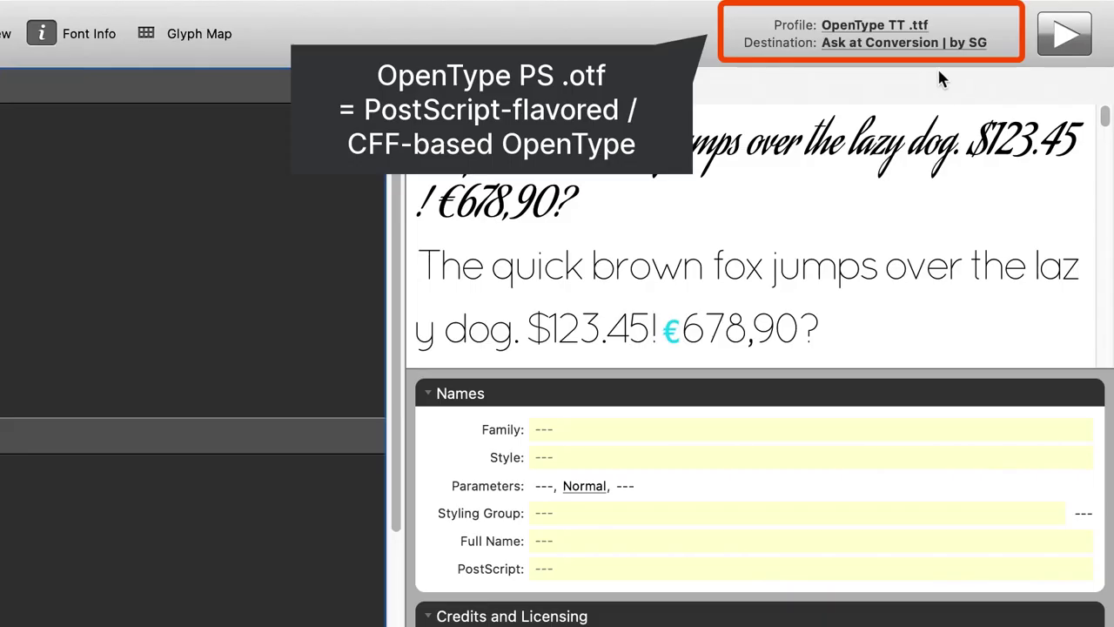
Set the output profile to OpenType PS .otf with destination subfolders by PostScript name.
{"action": "left_click", "coordinate": [892, 26]}
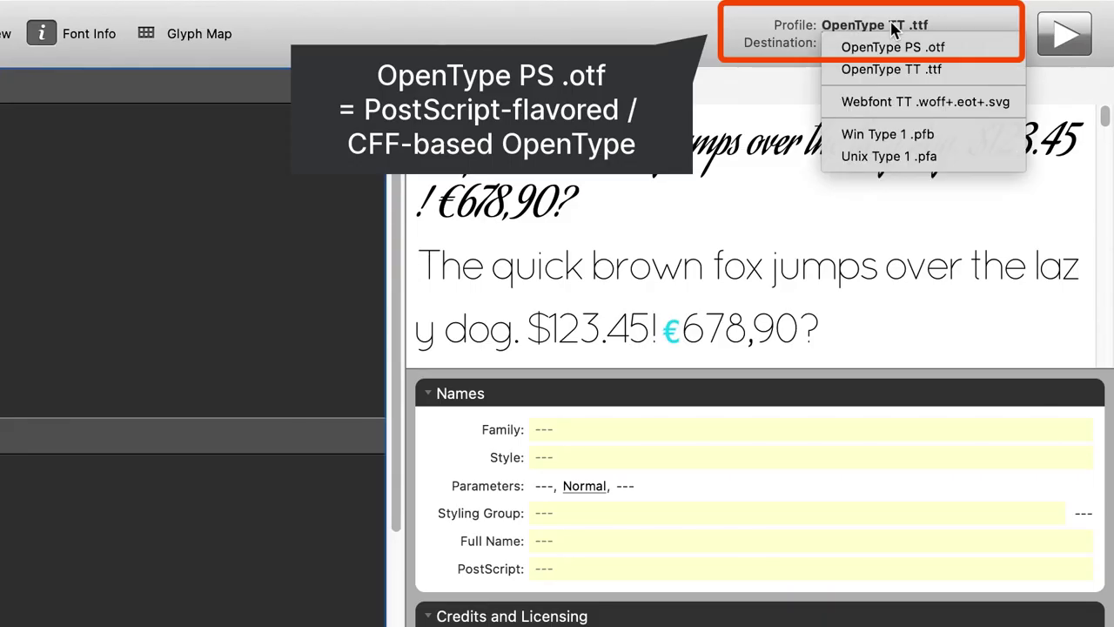
{"action": "left_click", "coordinate": [892, 47]}
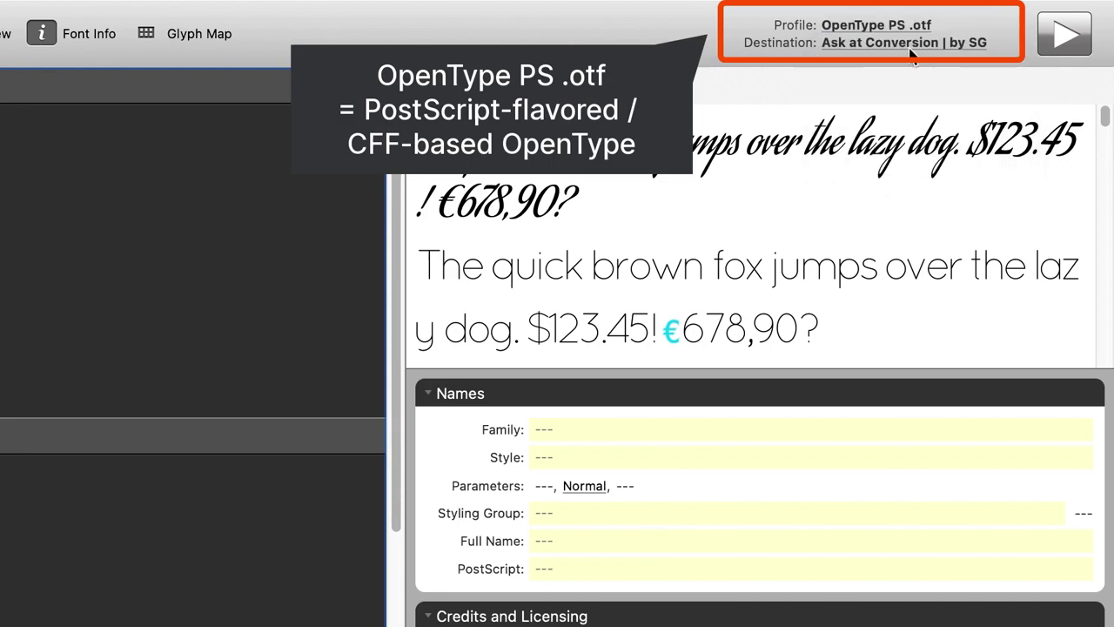
{"action": "left_click", "coordinate": [969, 45]}
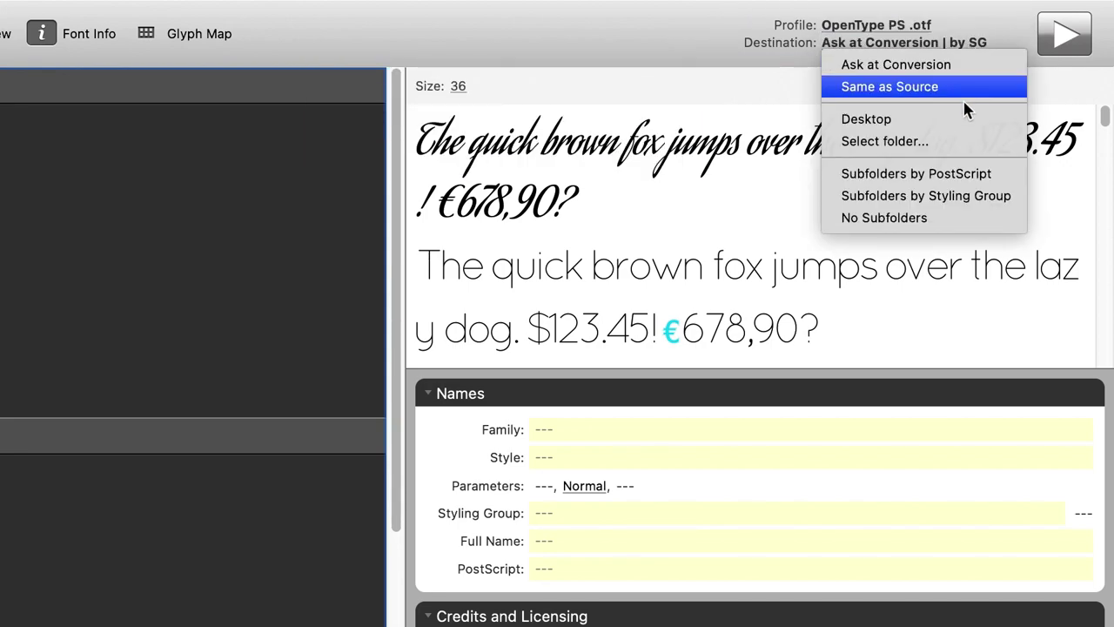
{"action": "left_click", "coordinate": [961, 179]}
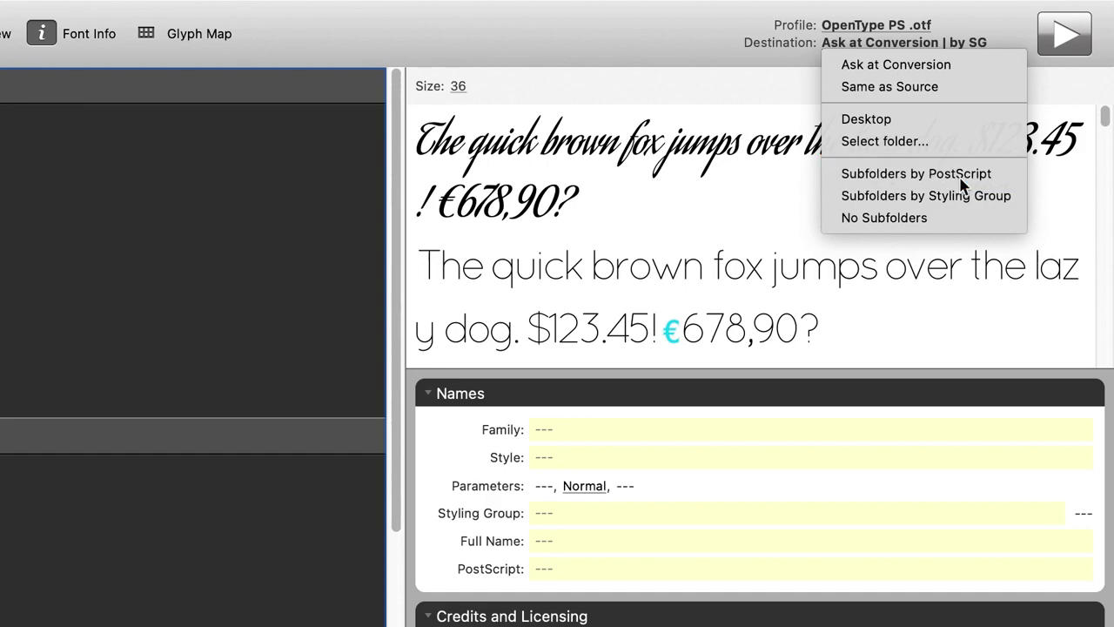
Convert the fonts into a new Desktop folder named OpenType.
{"action": "left_click", "coordinate": [1063, 33]}
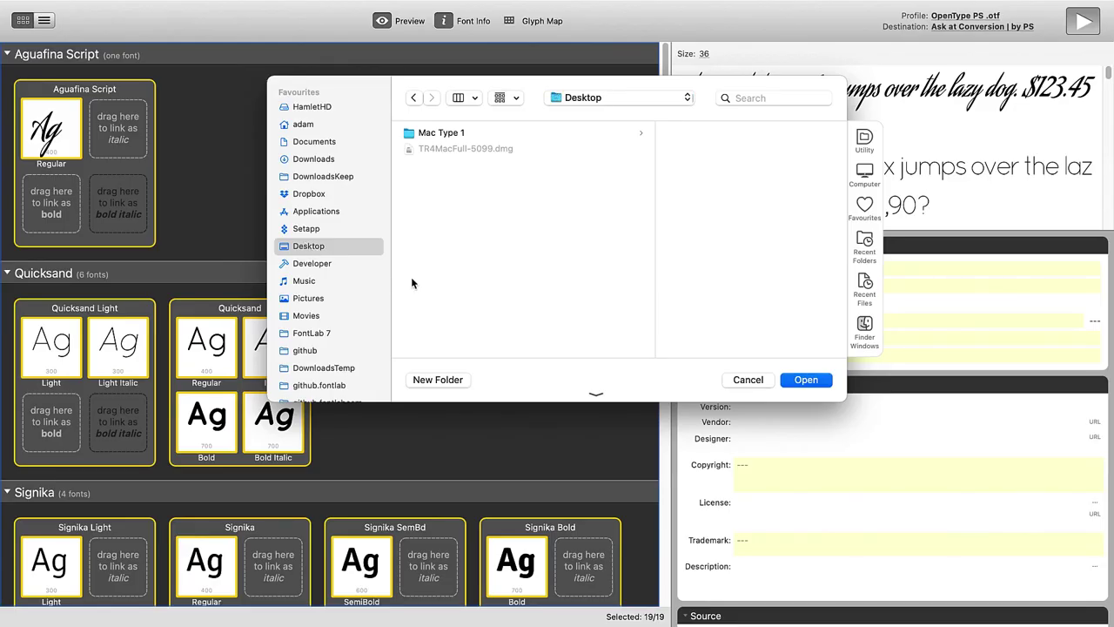
{"action": "left_click", "coordinate": [455, 380]}
{"action": "type", "text": "OpenType"}
{"action": "key", "text": "Return"}
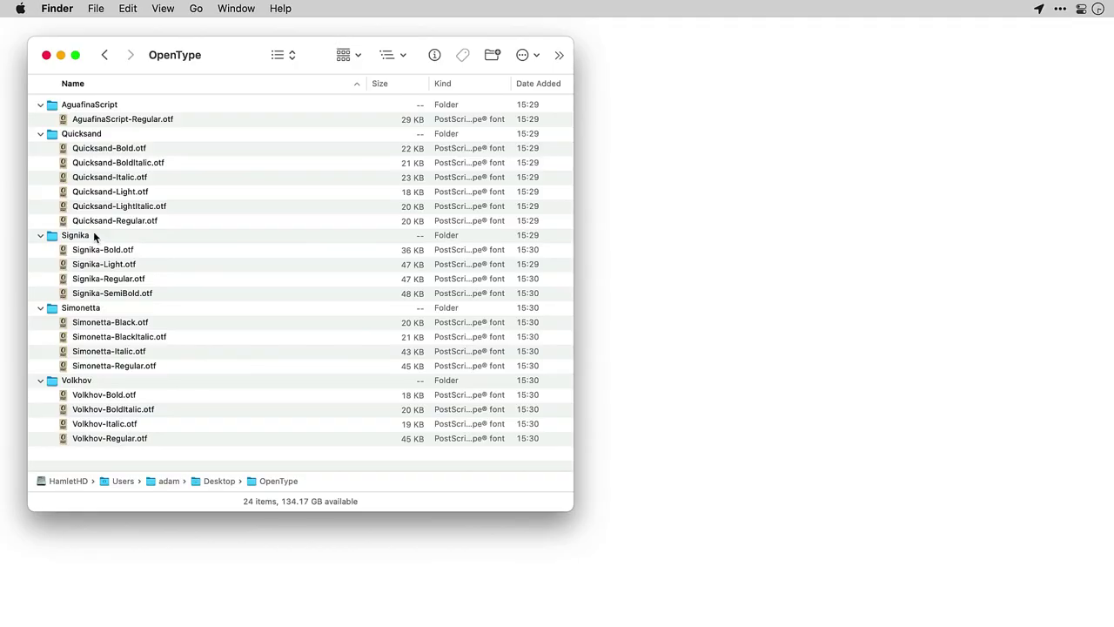
Quick Look preview Signika-Light.otf, then Signika-Regular.otf.
{"action": "left_click", "coordinate": [106, 265]}
{"action": "key", "text": "space"}
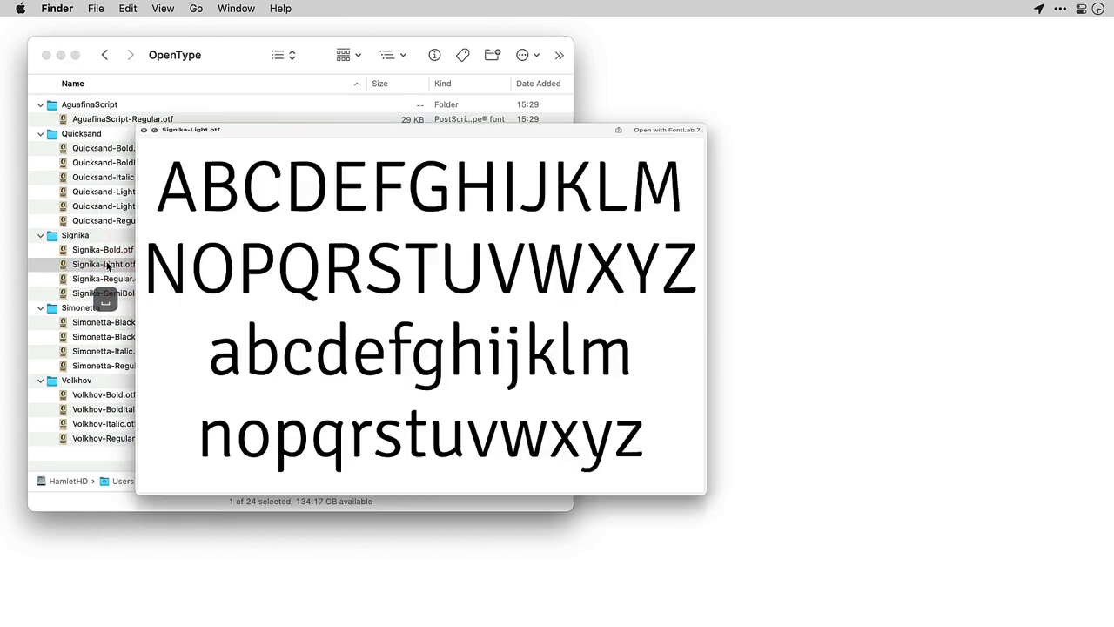
{"action": "key", "text": "Down"}
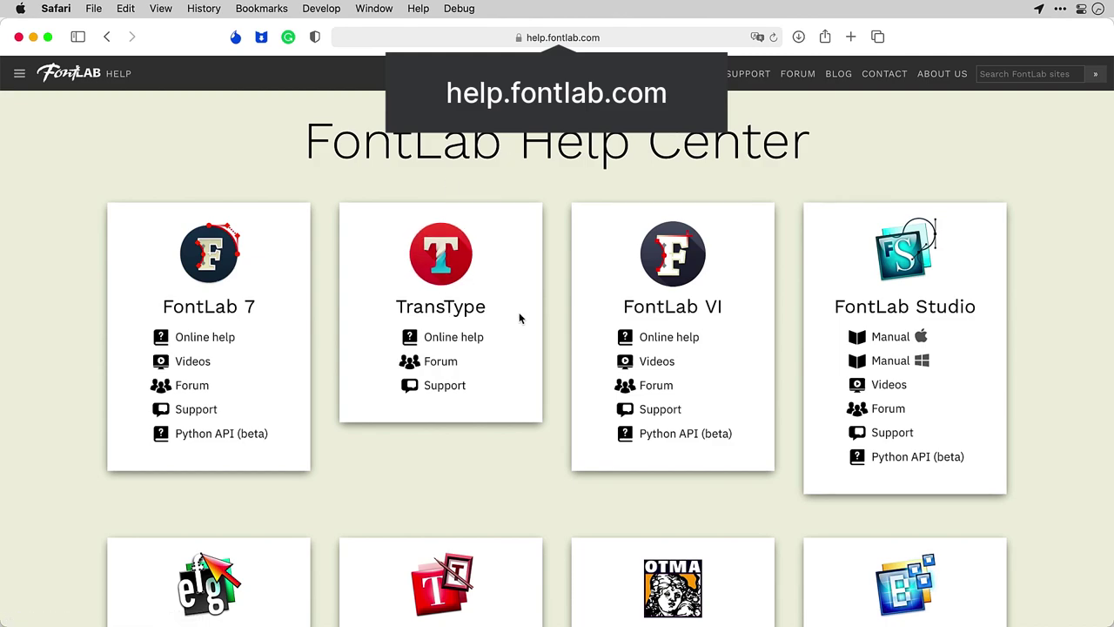
Open TransType's Online help manual from help.fontlab.com and scroll through it.
{"action": "left_click", "coordinate": [475, 337]}
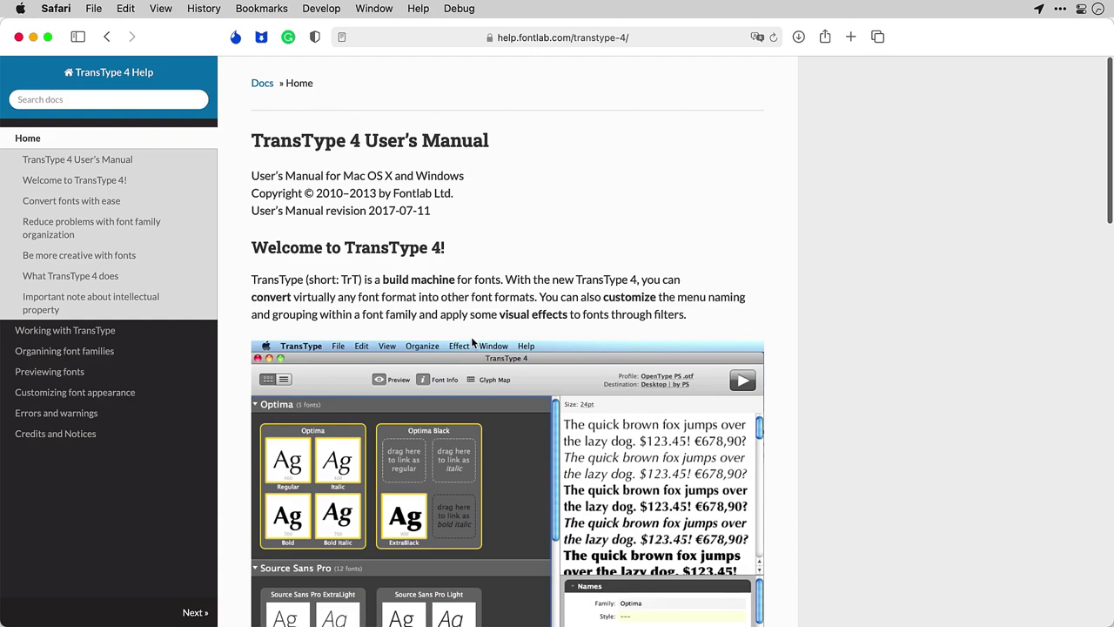
{"action": "scroll", "coordinate": [471, 336], "scroll_direction": "down", "scroll_amount": 5}
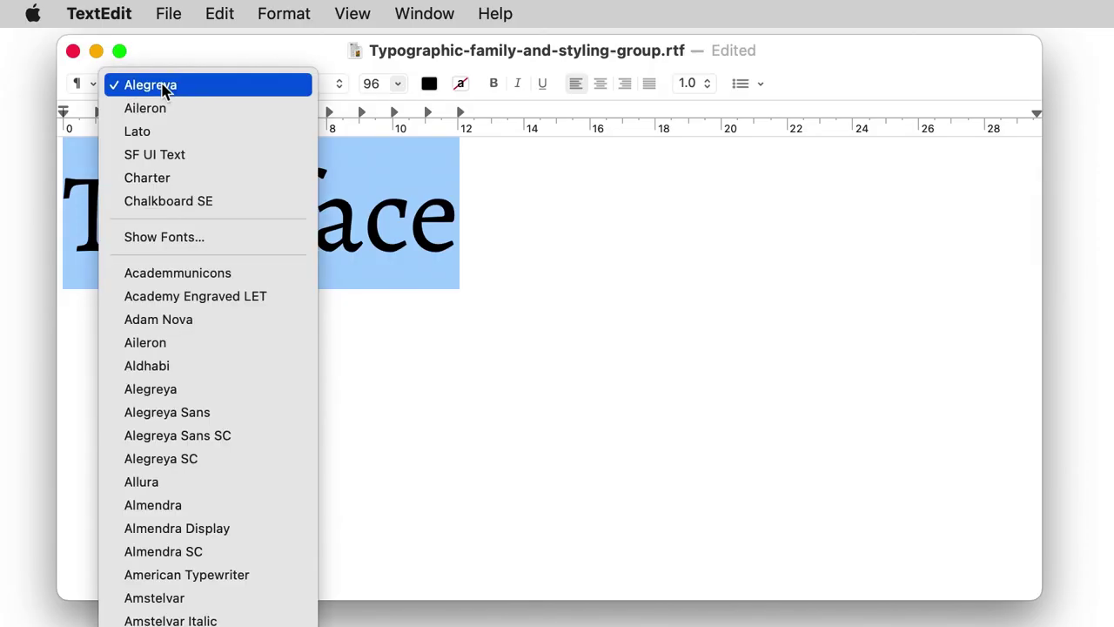
Set Typeface in Charter, then Aileron, trying Aileron Thin Italic and Bold.
{"action": "left_click", "coordinate": [188, 177]}
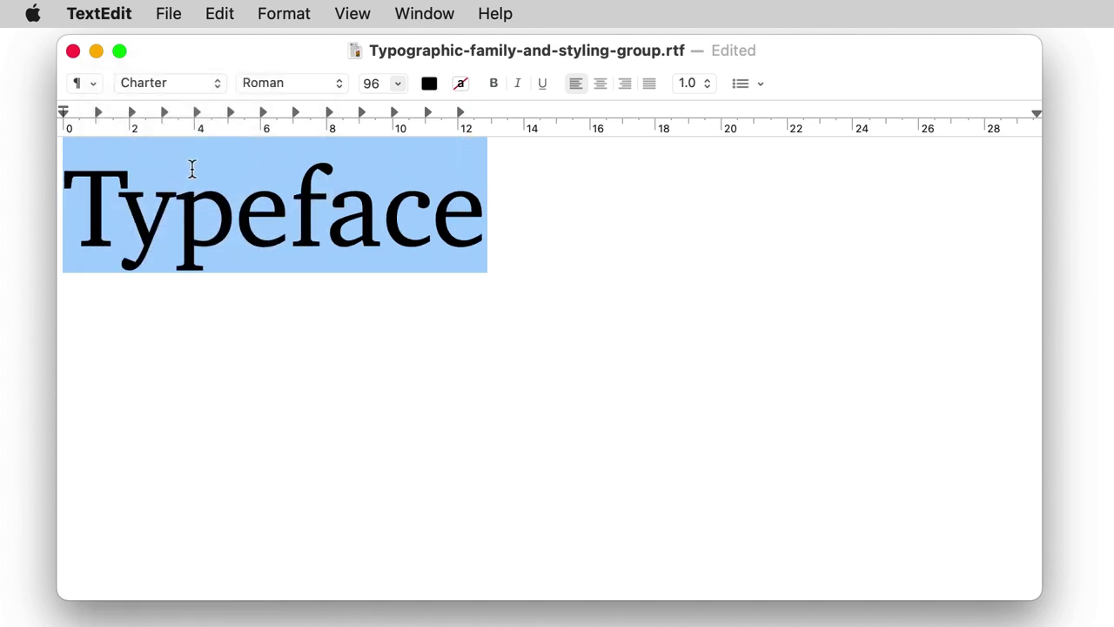
{"action": "left_click", "coordinate": [176, 85]}
{"action": "scroll", "coordinate": [176, 42], "scroll_direction": "up", "scroll_amount": 1}
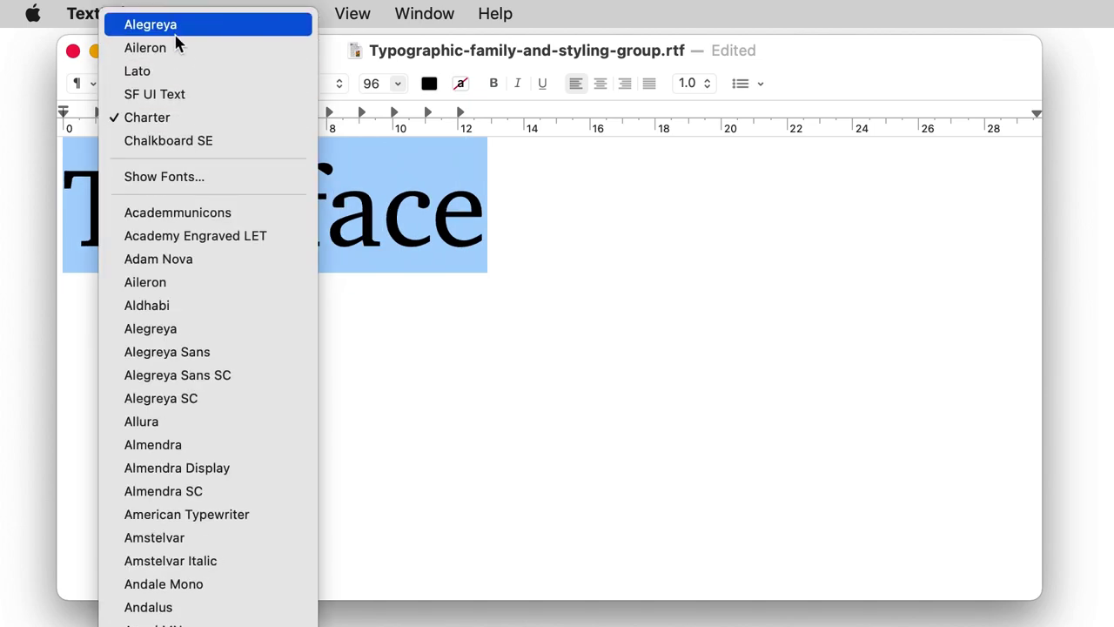
{"action": "left_click", "coordinate": [194, 52]}
{"action": "left_click", "coordinate": [303, 85]}
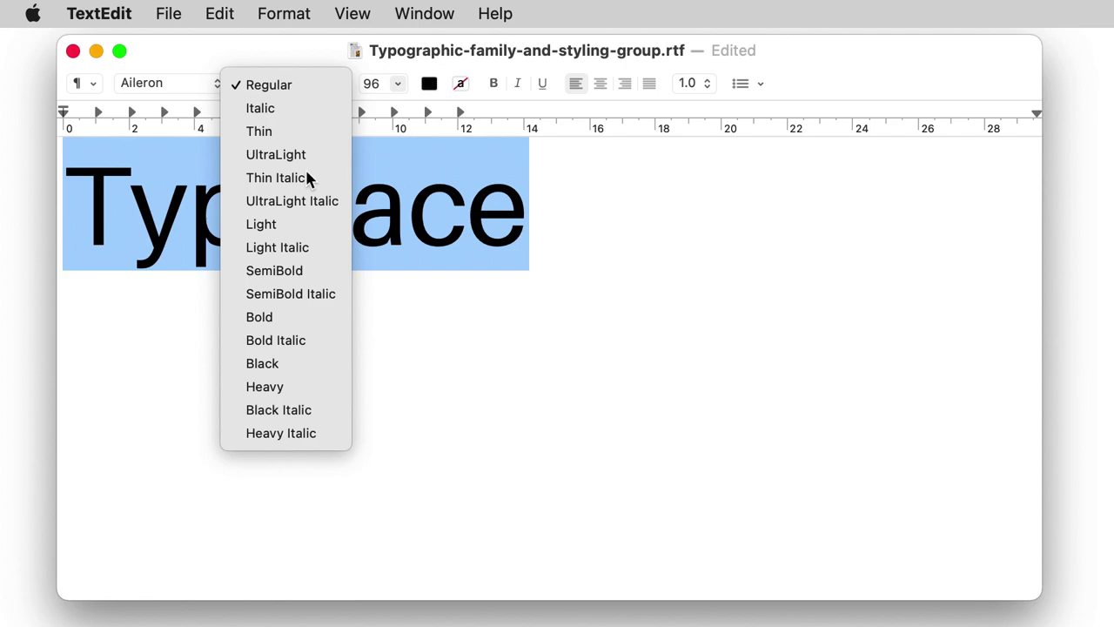
{"action": "left_click", "coordinate": [308, 180]}
{"action": "left_click", "coordinate": [296, 84]}
{"action": "left_click", "coordinate": [291, 223]}
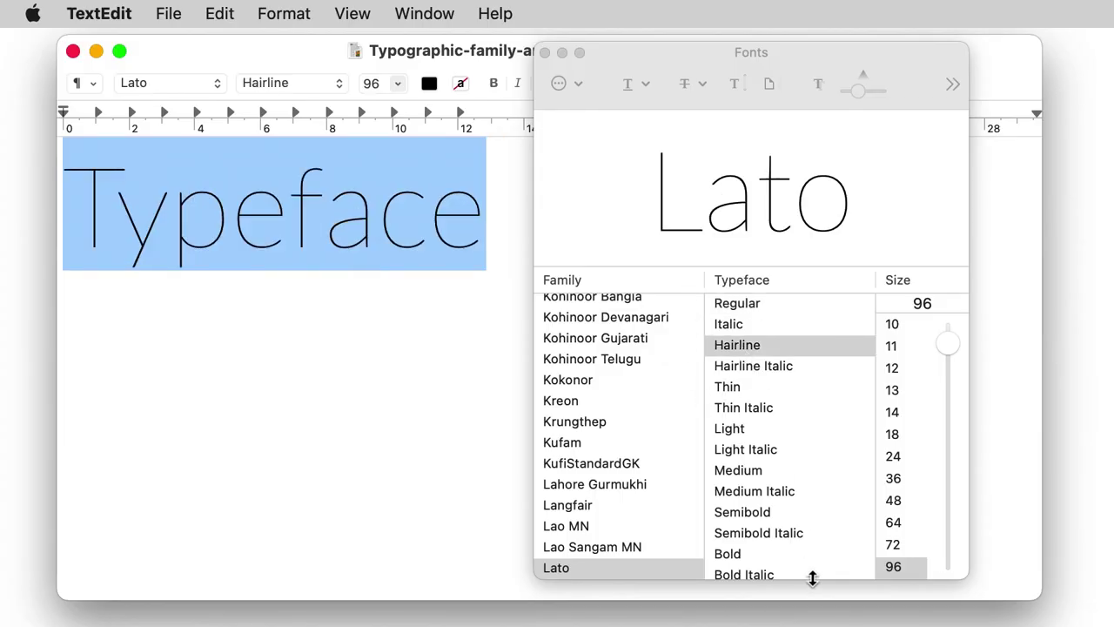
Cycle Typeface through Lato Black, Heavy, Semibold Italic, Medium, Light and Hairline, ending on Regular.
{"action": "scroll", "coordinate": [796, 557], "scroll_direction": "down", "scroll_amount": 3}
{"action": "left_click", "coordinate": [786, 543]}
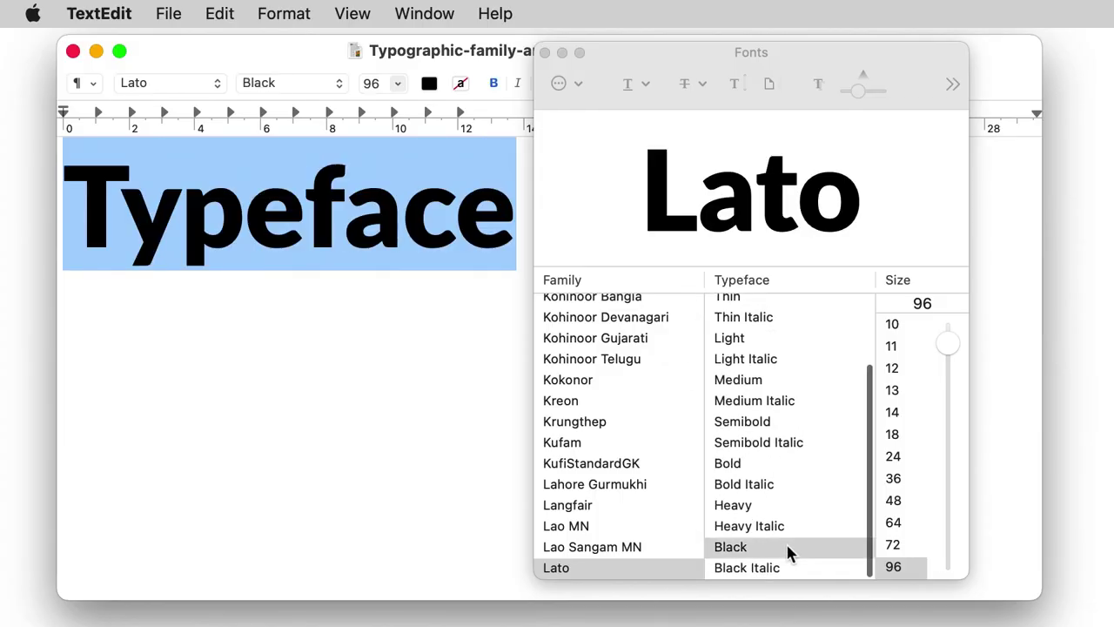
{"action": "left_click", "coordinate": [734, 507]}
{"action": "left_click", "coordinate": [766, 442]}
{"action": "left_click", "coordinate": [772, 400]}
{"action": "left_click", "coordinate": [773, 380]}
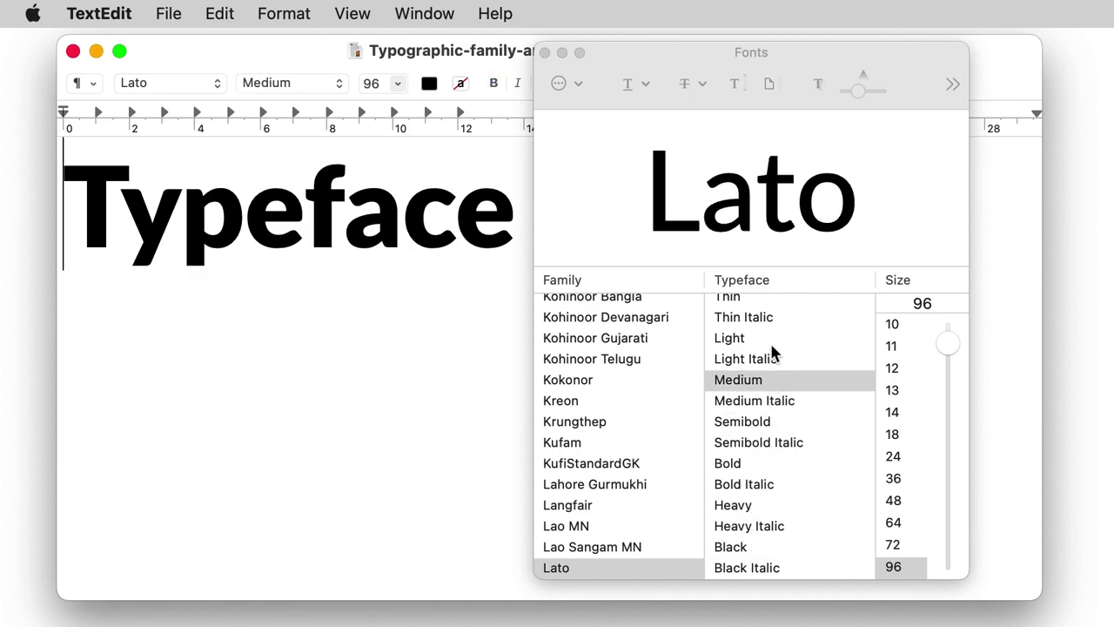
{"action": "left_click", "coordinate": [772, 344]}
{"action": "scroll", "coordinate": [772, 349], "scroll_direction": "up", "scroll_amount": 3}
{"action": "left_click", "coordinate": [750, 344]}
{"action": "left_click", "coordinate": [752, 304]}
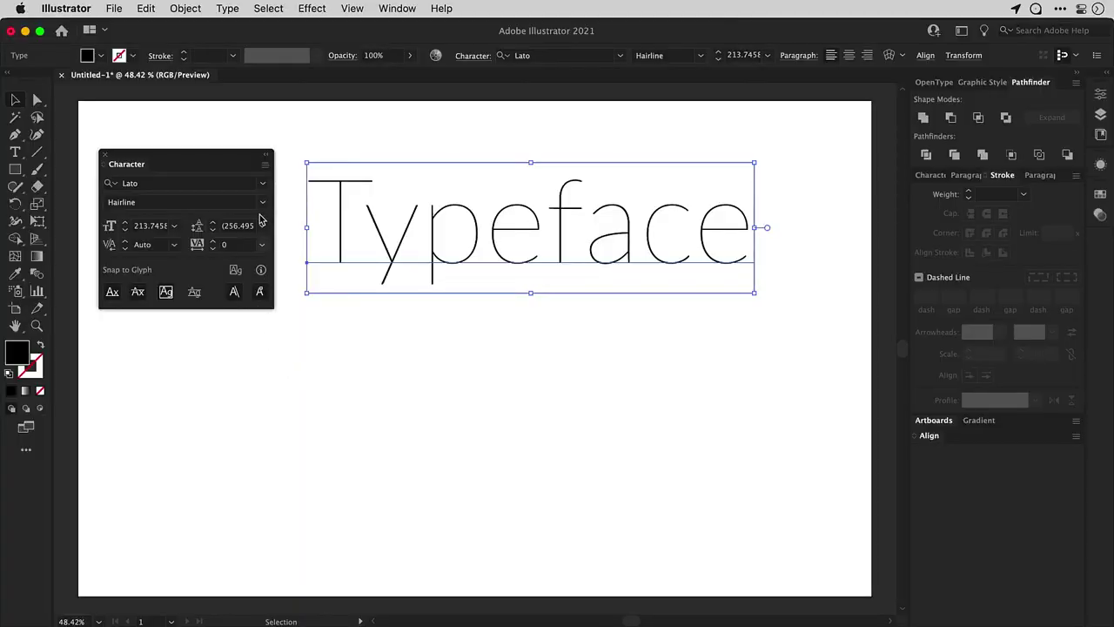
Preview Lato styles in Illustrator, set Lato Black in Pages, then Black Italic in Affinity Designer.
{"action": "left_click", "coordinate": [266, 205]}
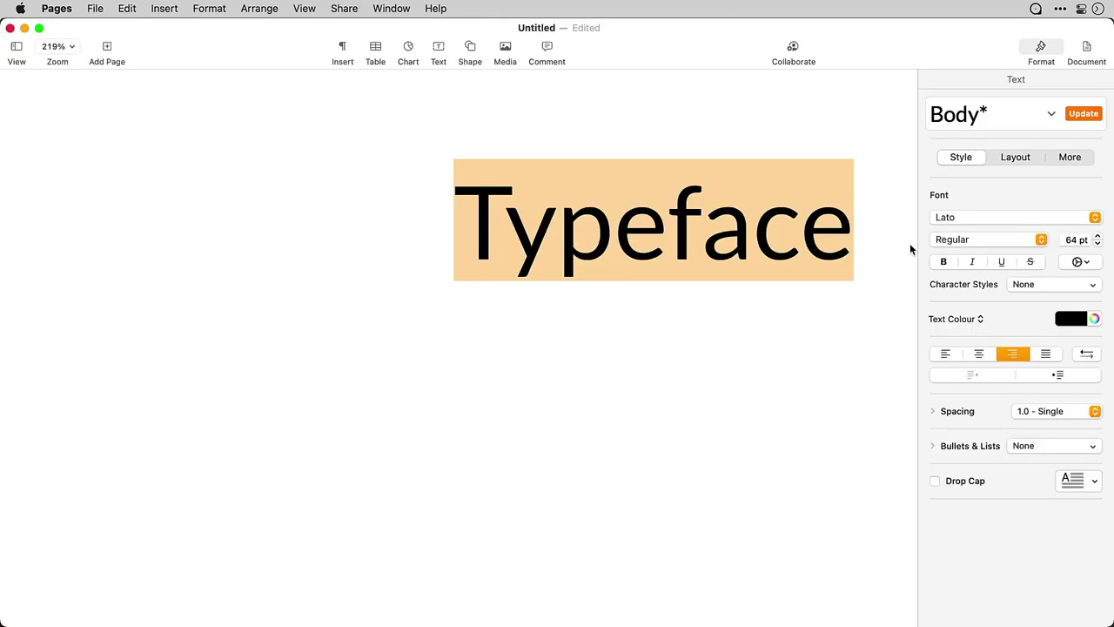
{"action": "left_click", "coordinate": [981, 238]}
{"action": "left_click", "coordinate": [973, 570]}
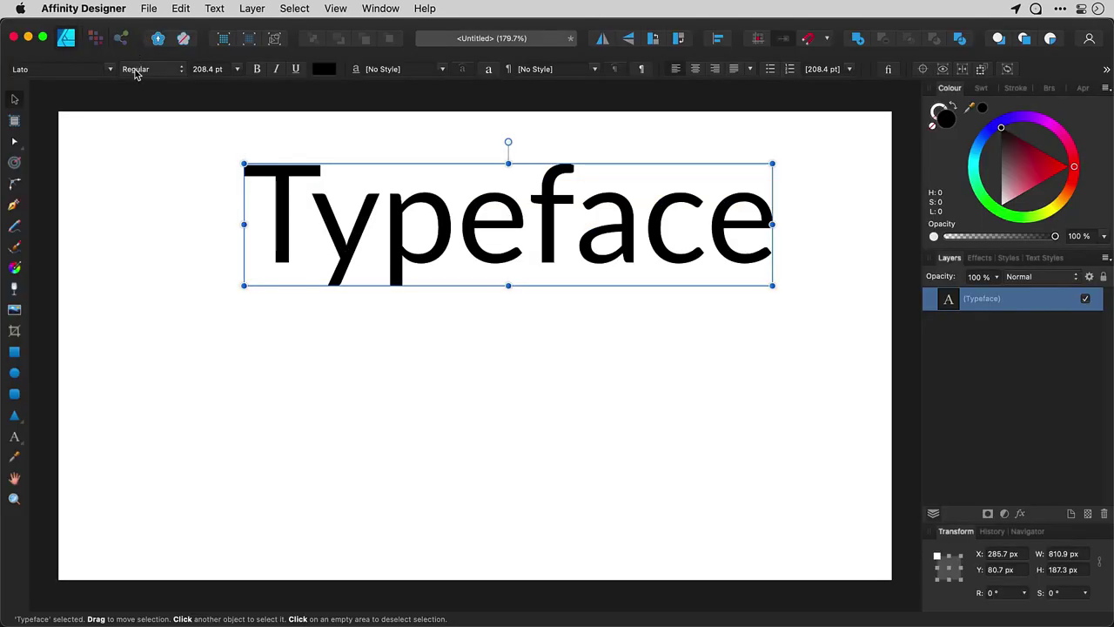
{"action": "left_click", "coordinate": [138, 68]}
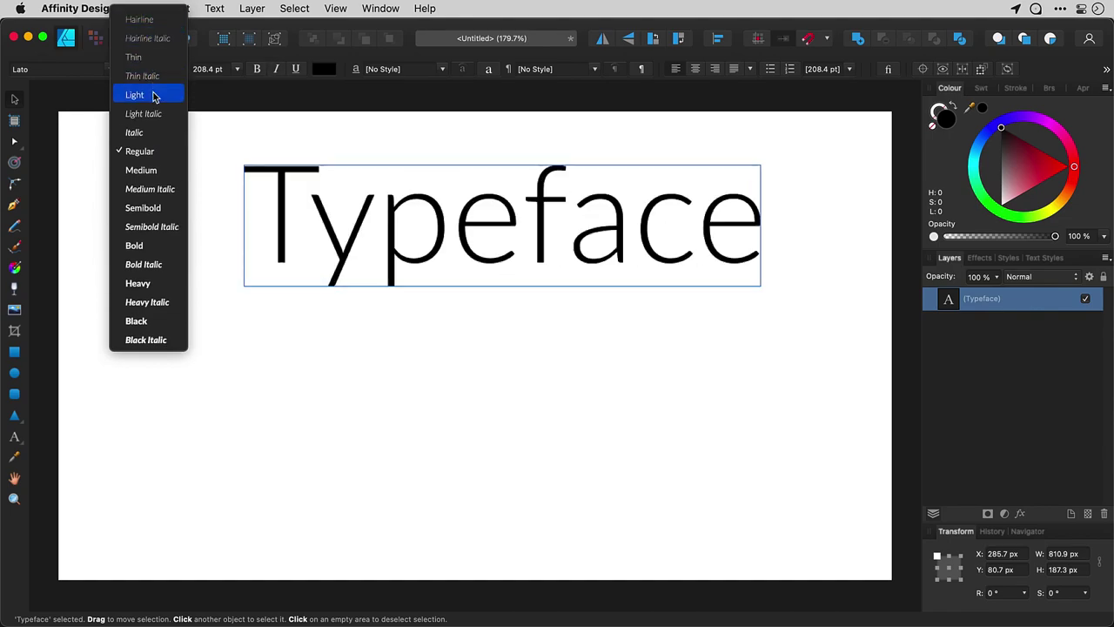
{"action": "left_click", "coordinate": [169, 341]}
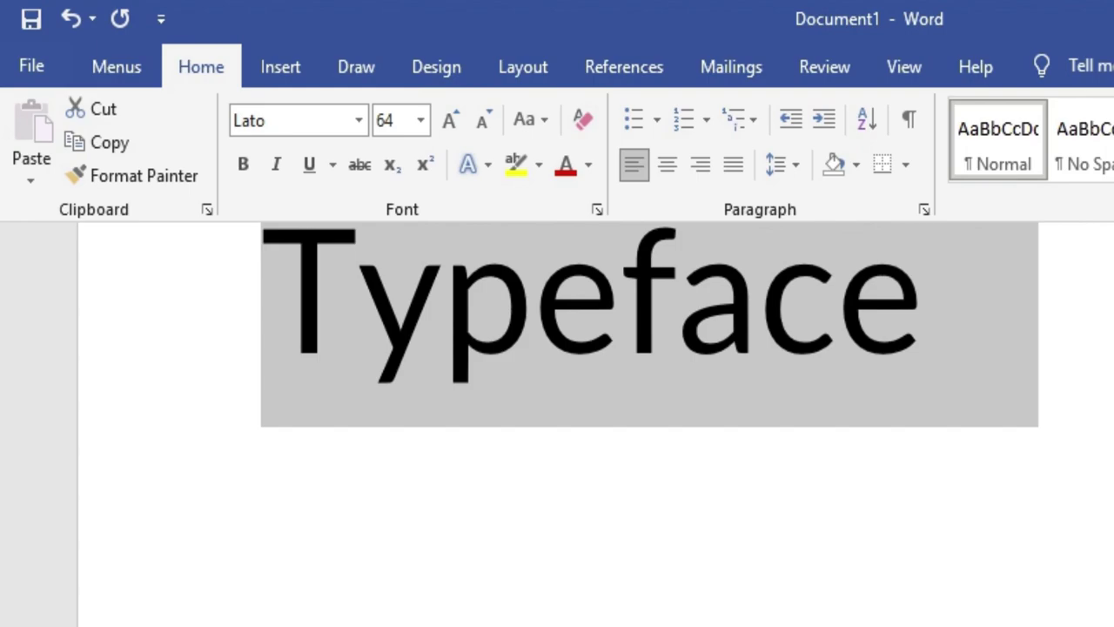
Toggle italic and bold on Typeface in Word, leaving it bold italic.
{"action": "left_click", "coordinate": [276, 165]}
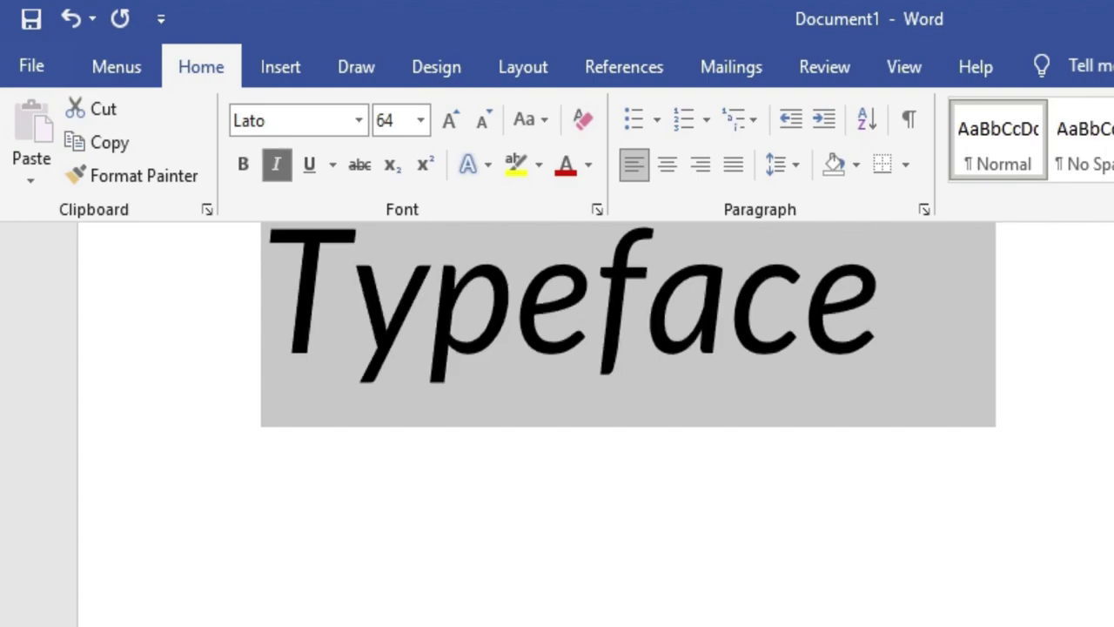
{"action": "key", "text": "ctrl+i"}
{"action": "key", "text": "ctrl+b"}
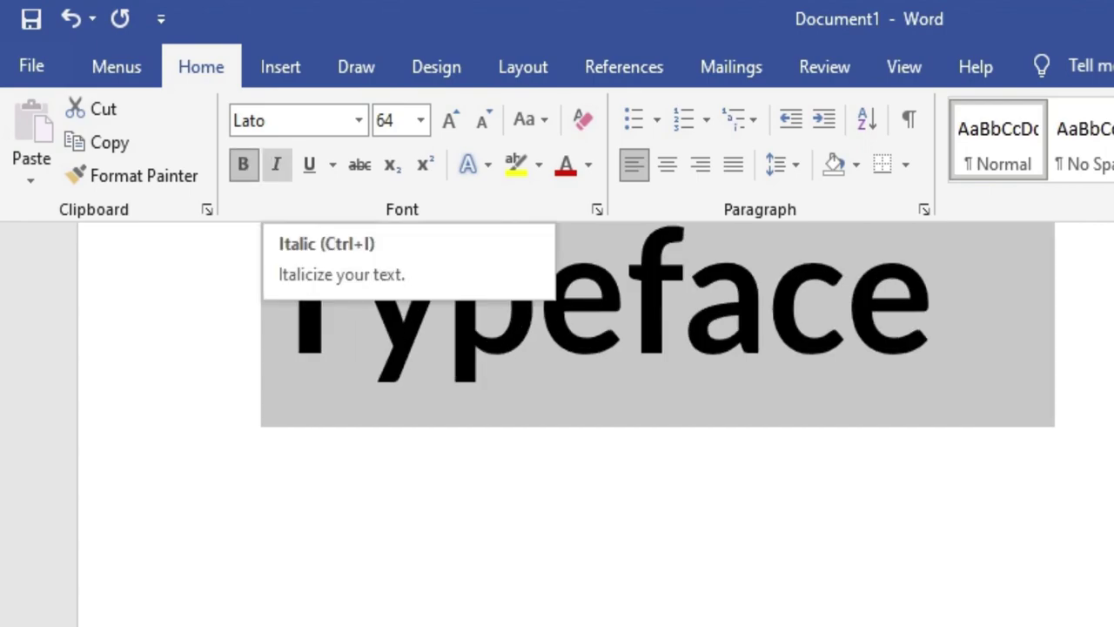
{"action": "left_click", "coordinate": [276, 165]}
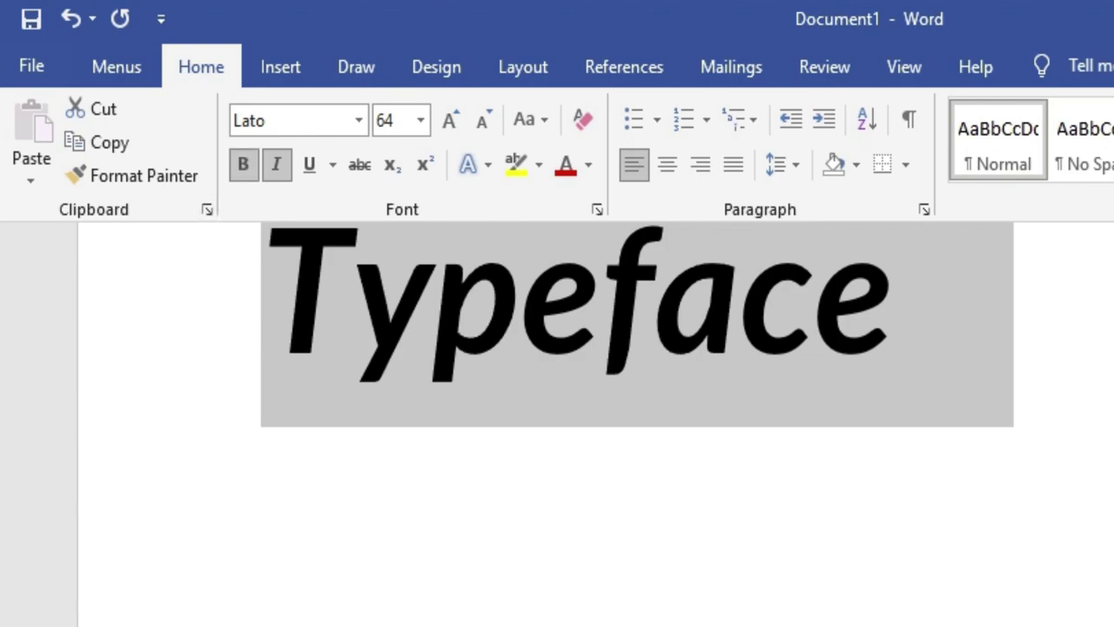
Step through Lato's font styles and separately listed weight fonts in the Font dialog, ending on Lato Light.
{"action": "key", "text": "ctrl+d"}
{"action": "key", "text": "Down"}
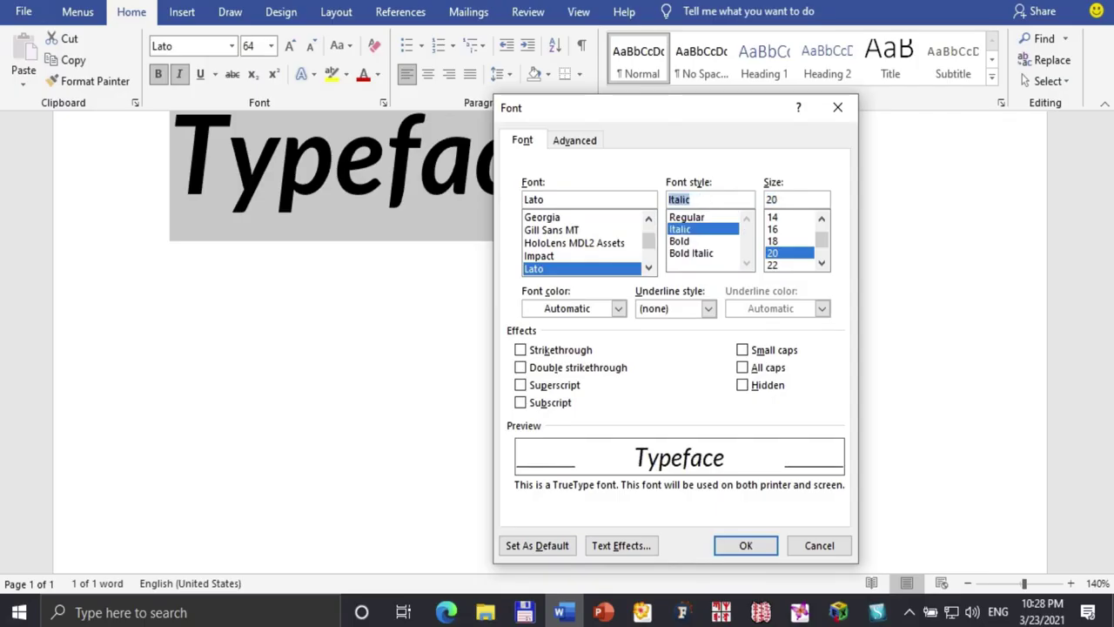
{"action": "key", "text": "Down"}
{"action": "key", "text": "Down"}
{"action": "key", "text": "shift+Tab"}
{"action": "key", "text": "Down"}
{"action": "key", "text": "Down"}
{"action": "key", "text": "Down"}
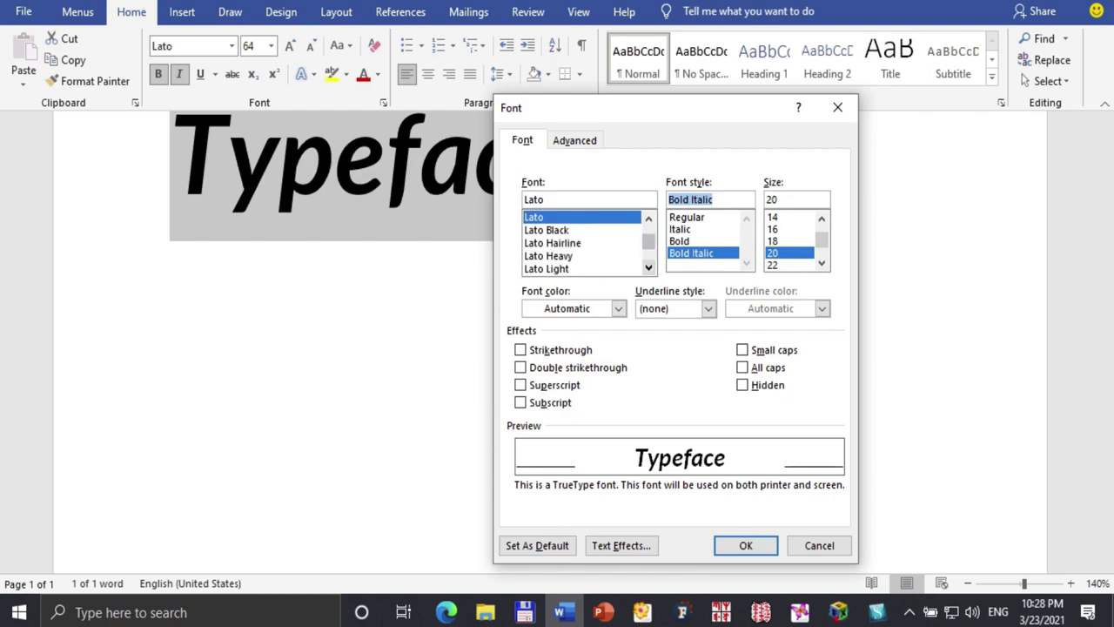
{"action": "key", "text": "Tab"}
{"action": "key", "text": "Up"}
{"action": "key", "text": "Down"}
{"action": "key", "text": "Down"}
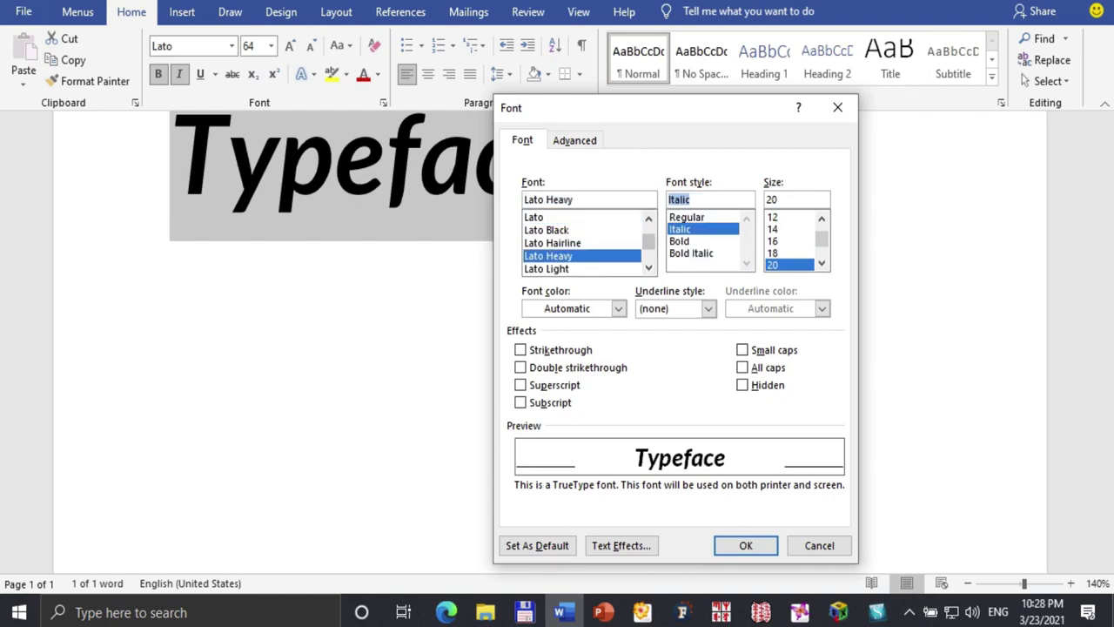
{"action": "key", "text": "Down"}
{"action": "key", "text": "Down"}
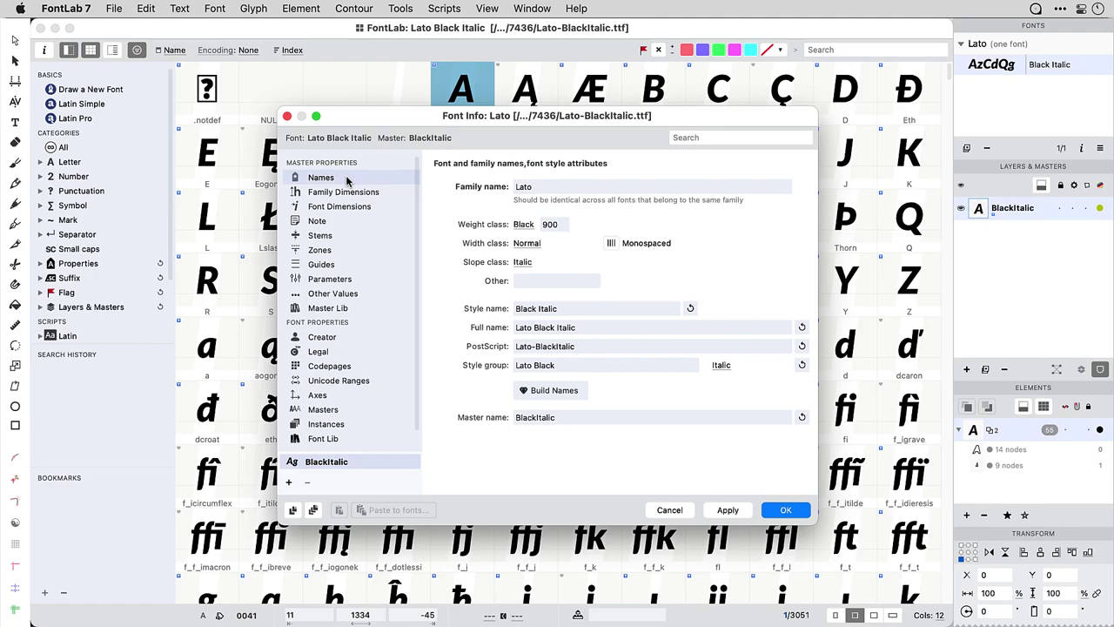
{"action": "mouse_move", "coordinate": [563, 181]}
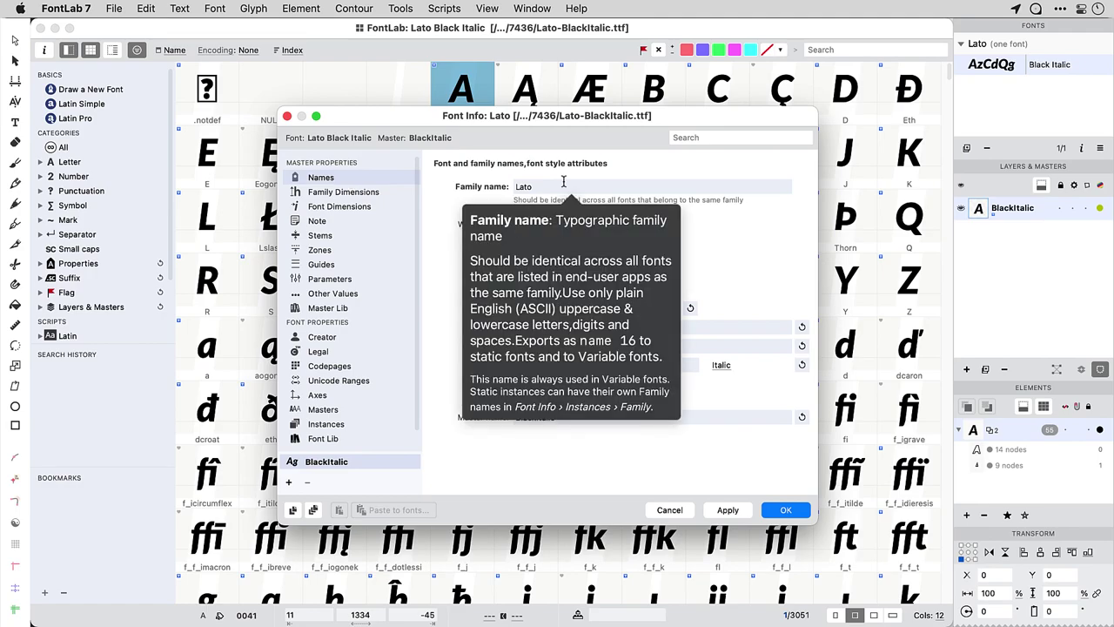
{"action": "left_click", "coordinate": [563, 181]}
{"action": "mouse_move", "coordinate": [599, 306]}
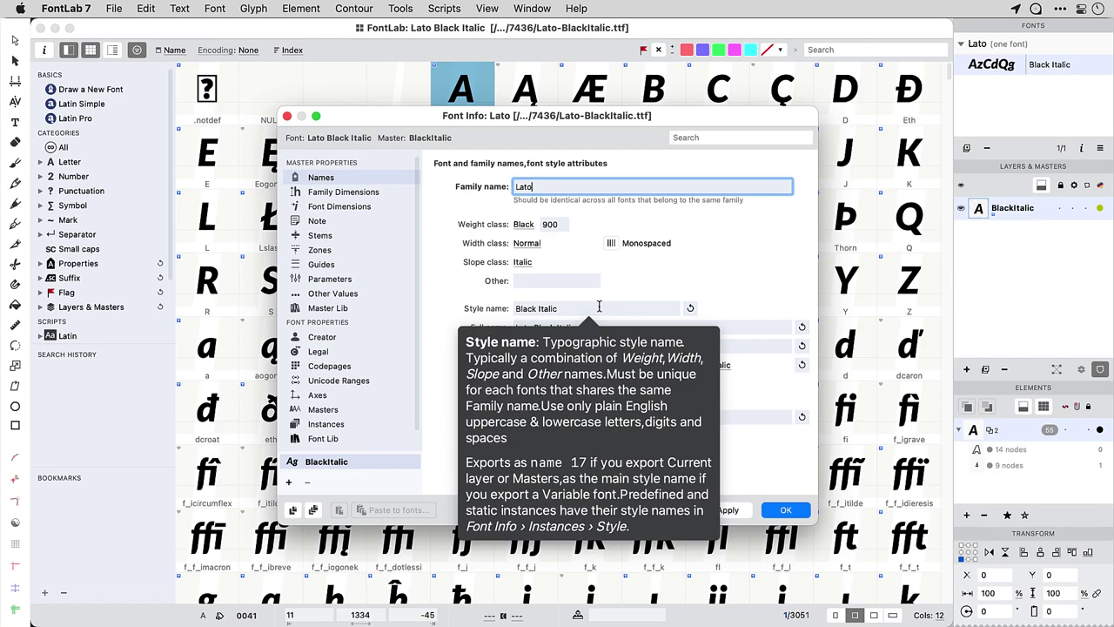
{"action": "mouse_move", "coordinate": [586, 366]}
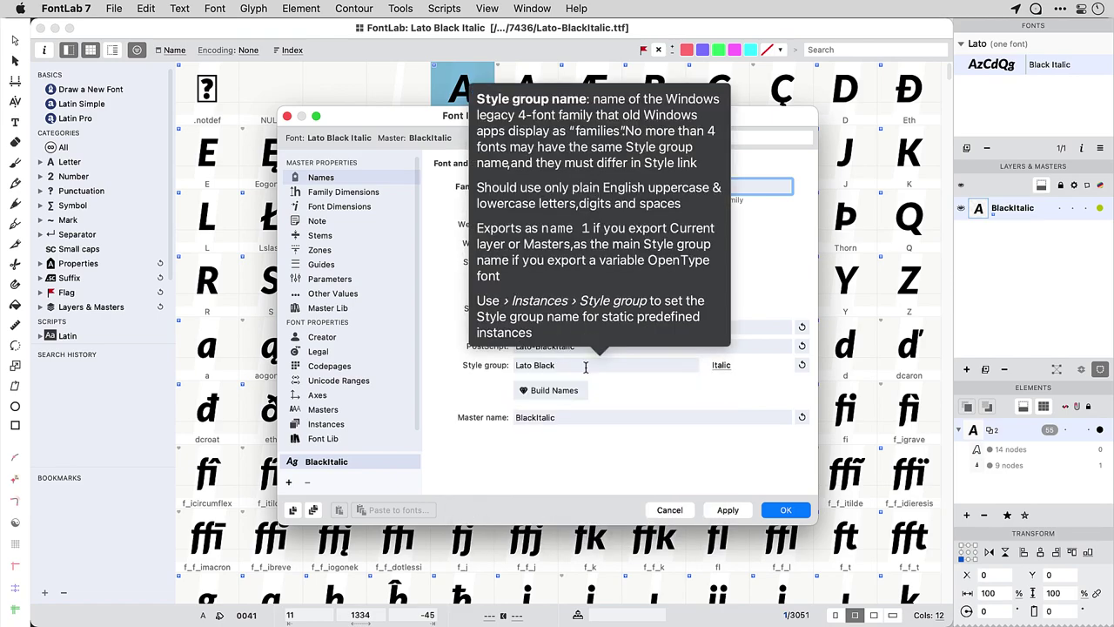
{"action": "left_click", "coordinate": [721, 365]}
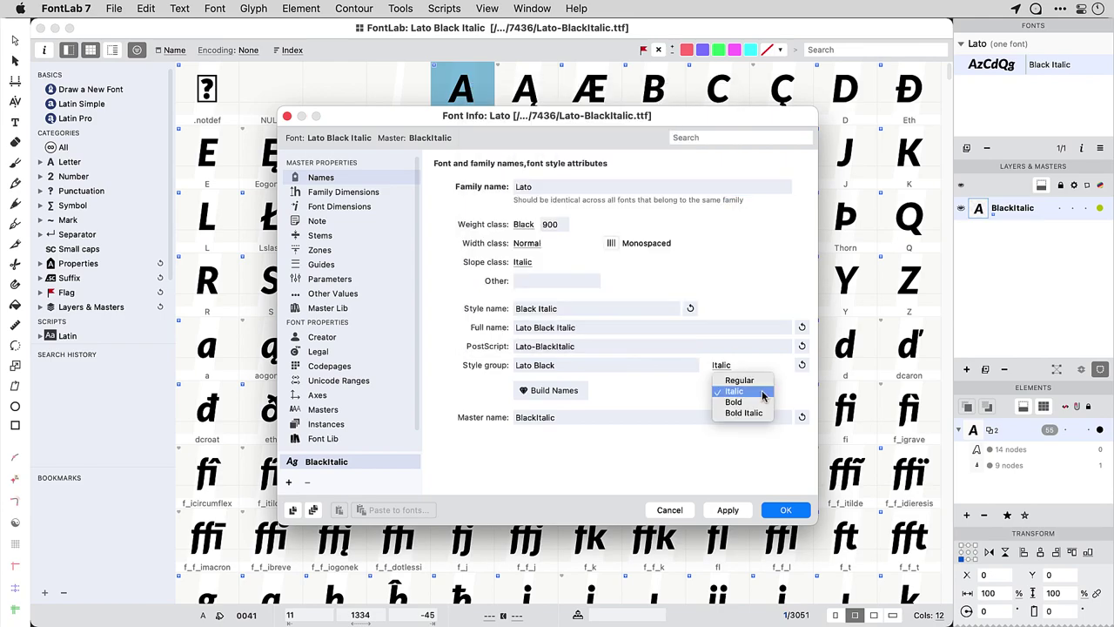
{"action": "left_click", "coordinate": [763, 396]}
{"action": "mouse_move", "coordinate": [721, 366]}
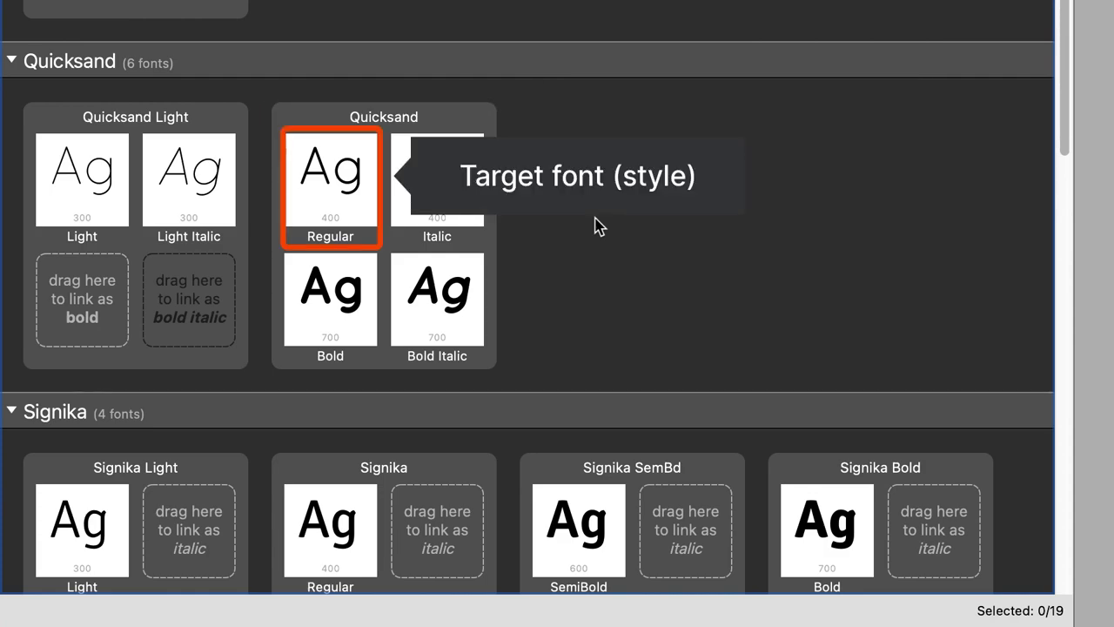
Drag Simonetta Black and Black Italic into the Simonetta card's bold and bold italic slots.
{"action": "scroll", "coordinate": [598, 226], "scroll_direction": "down", "scroll_amount": 10}
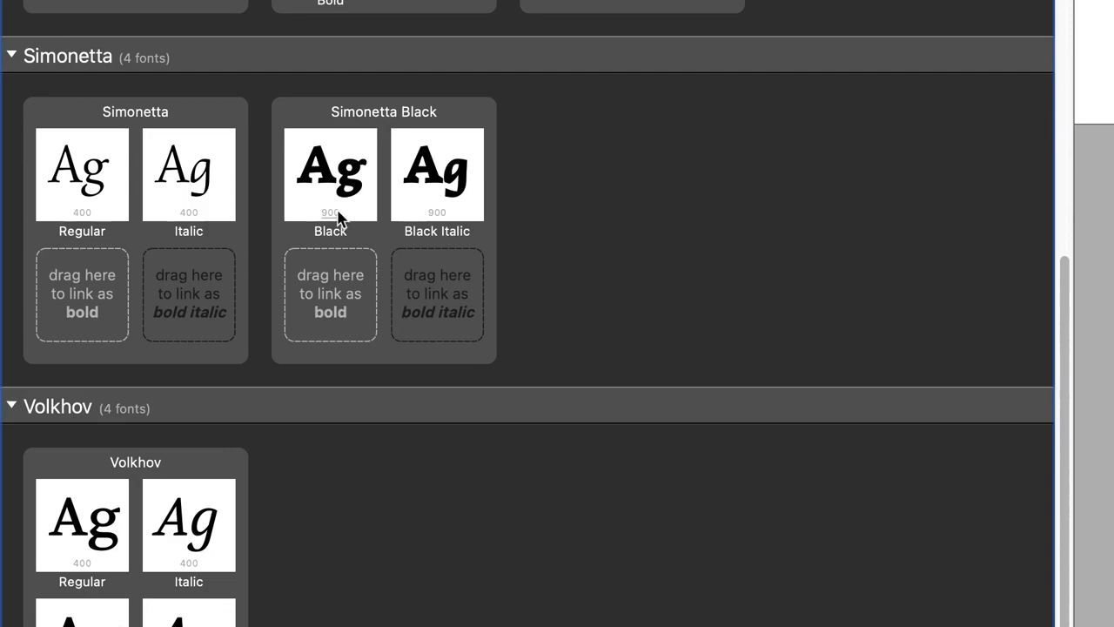
{"action": "left_click", "coordinate": [355, 207]}
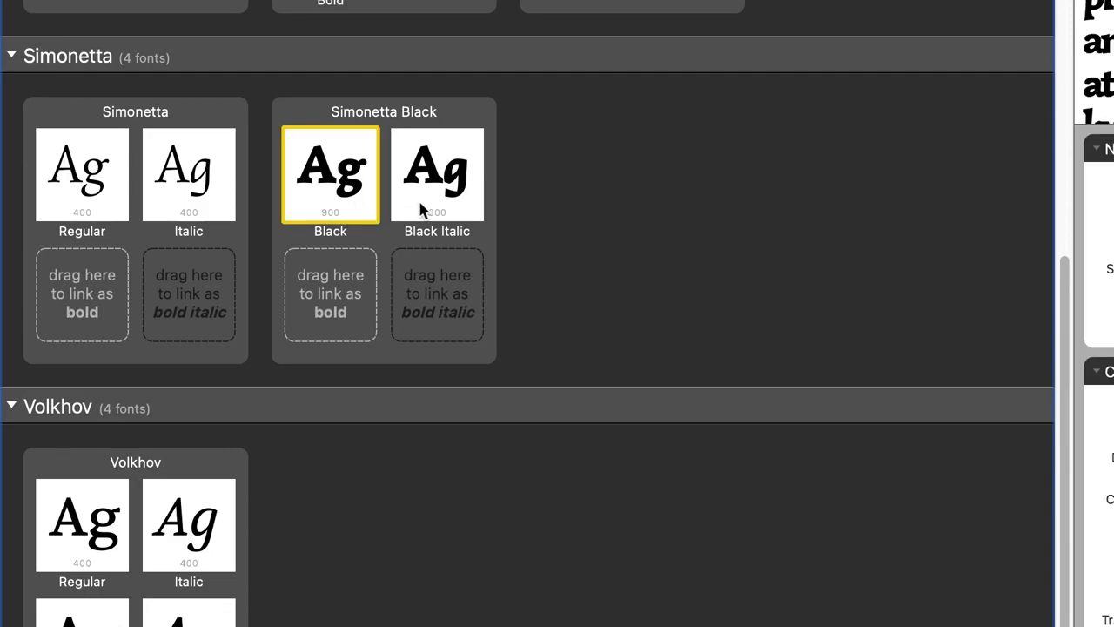
{"action": "left_click_drag", "start_coordinate": [342, 213], "coordinate": [92, 318]}
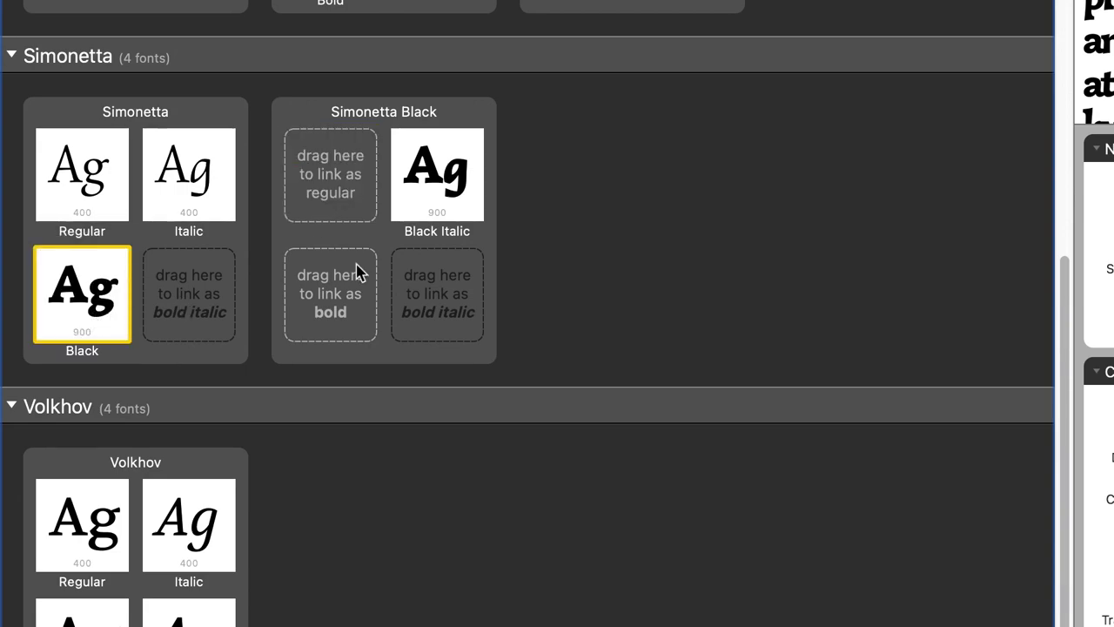
{"action": "left_click", "coordinate": [438, 196]}
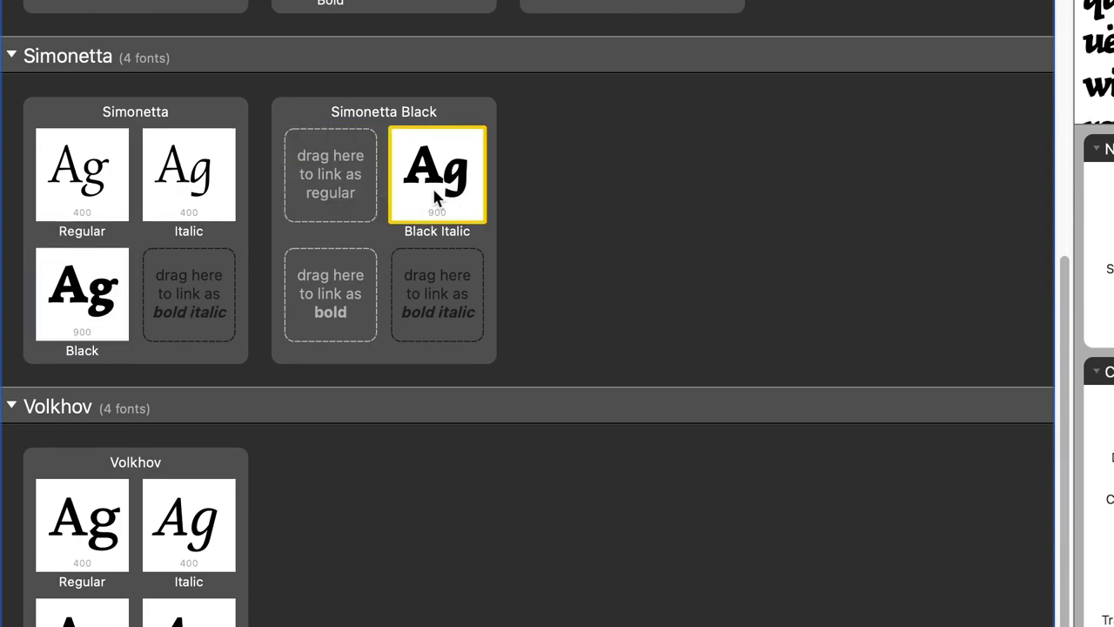
{"action": "left_click_drag", "start_coordinate": [433, 194], "coordinate": [207, 281]}
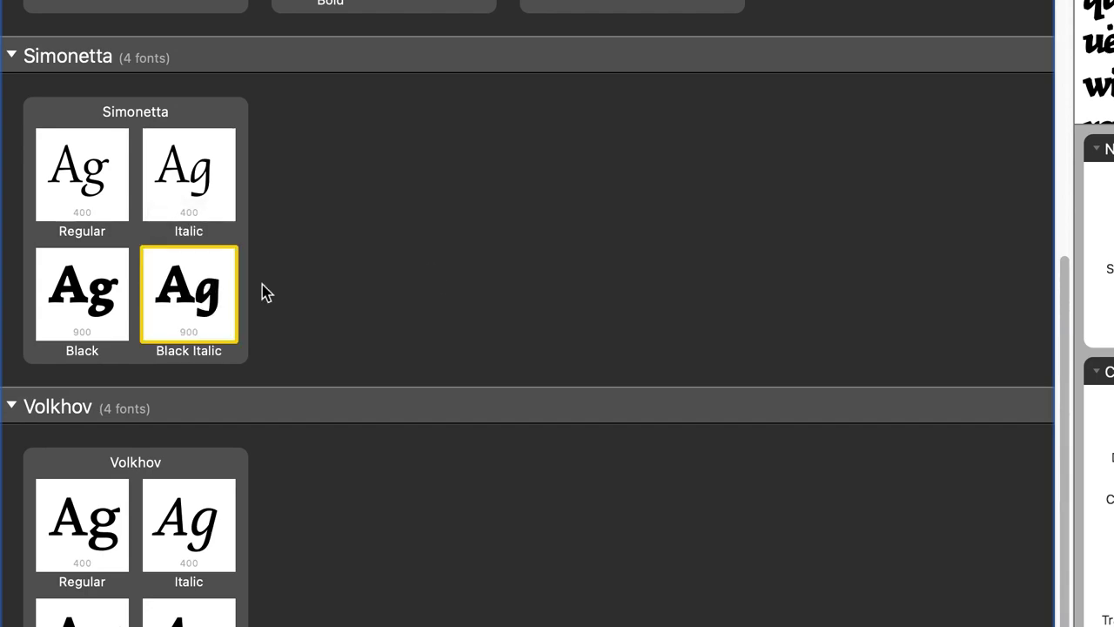
{"action": "left_click", "coordinate": [451, 272]}
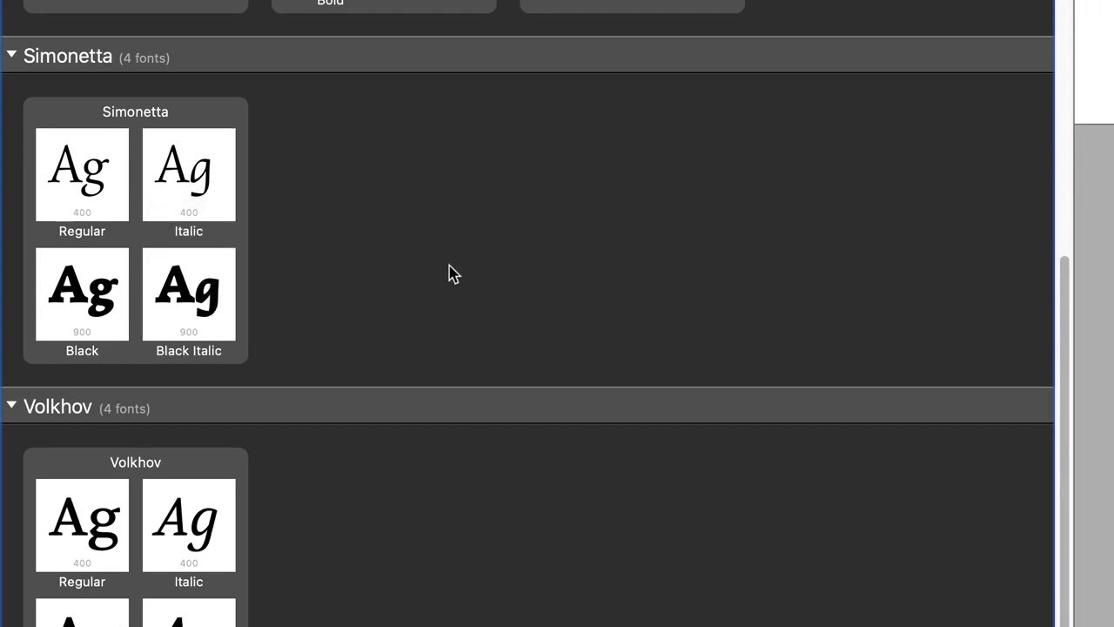
Scroll down to Signika and select the duplicate pink Bold 2 font tile.
{"action": "scroll", "coordinate": [322, 142], "scroll_direction": "up", "scroll_amount": 15}
{"action": "scroll", "coordinate": [321, 142], "scroll_direction": "down", "scroll_amount": 5}
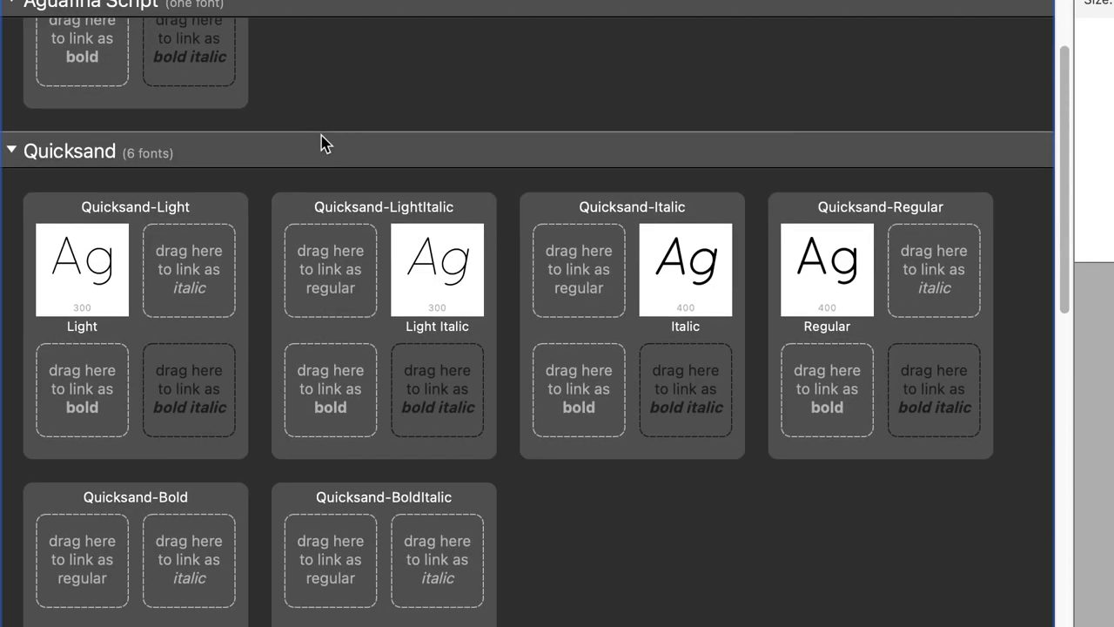
{"action": "scroll", "coordinate": [321, 142], "scroll_direction": "down", "scroll_amount": 8}
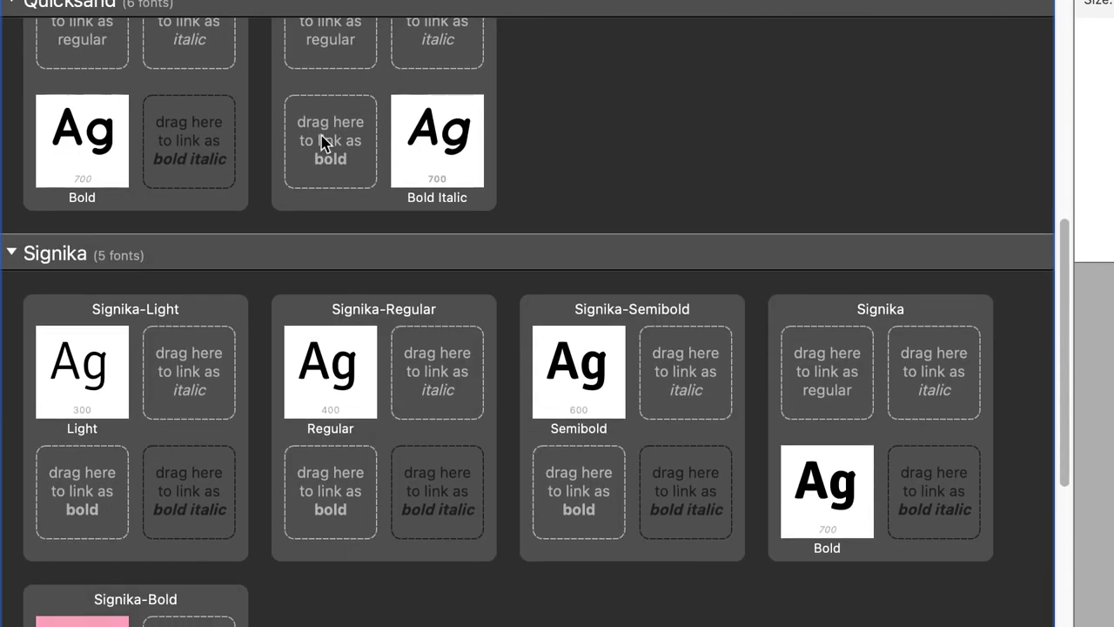
{"action": "scroll", "coordinate": [321, 142], "scroll_direction": "down", "scroll_amount": 2}
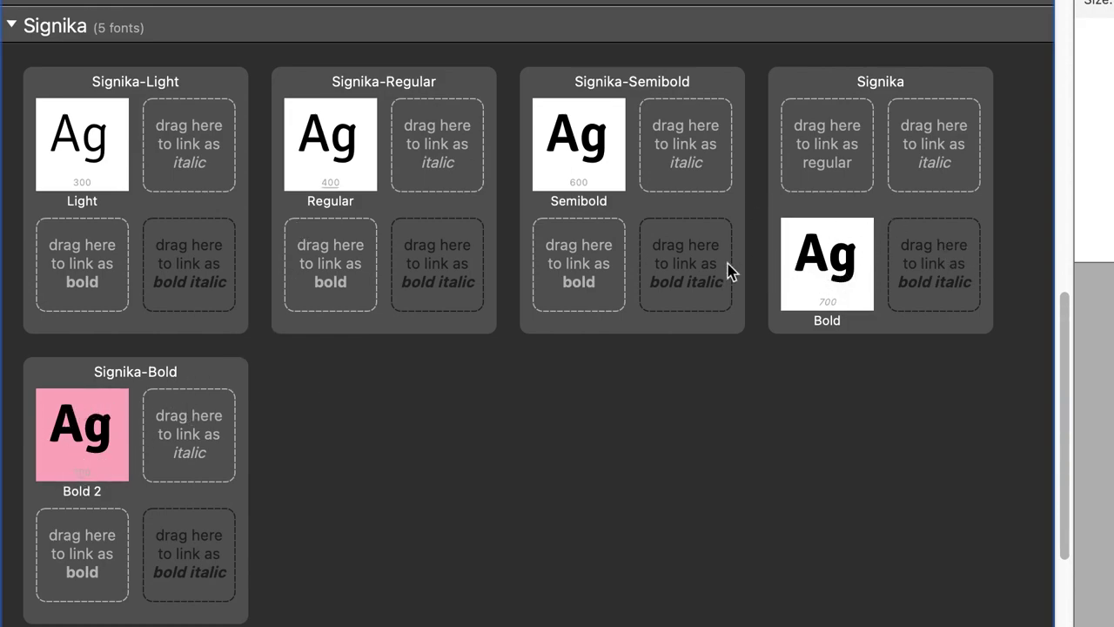
{"action": "left_click", "coordinate": [95, 442]}
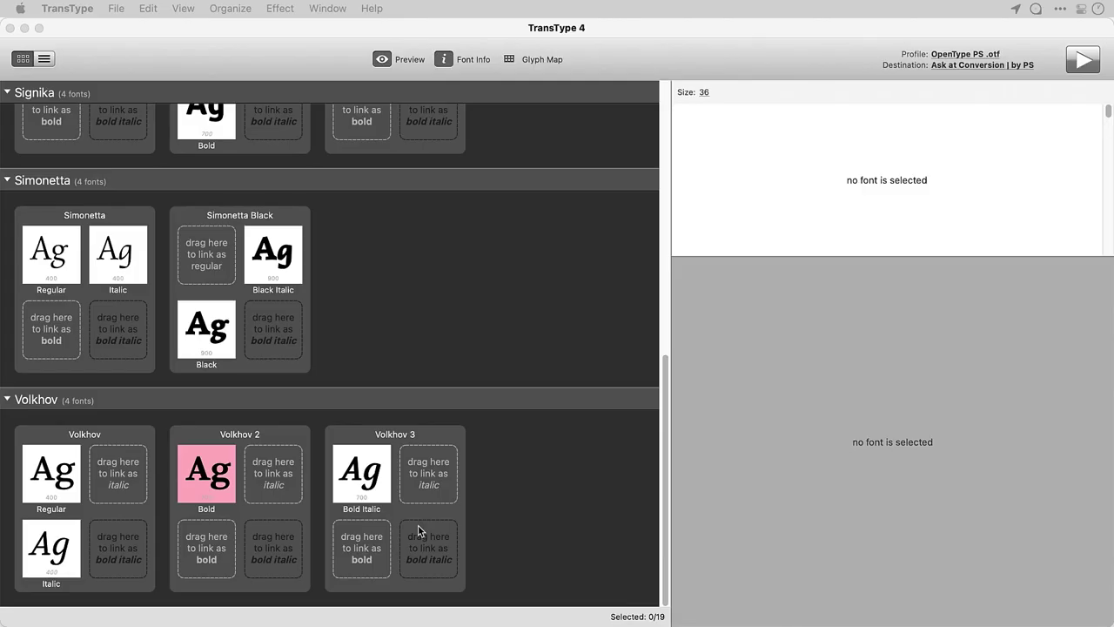
Select all 19 fonts and regroup them with Organize > Optimal Styling.
{"action": "key", "text": "super+a"}
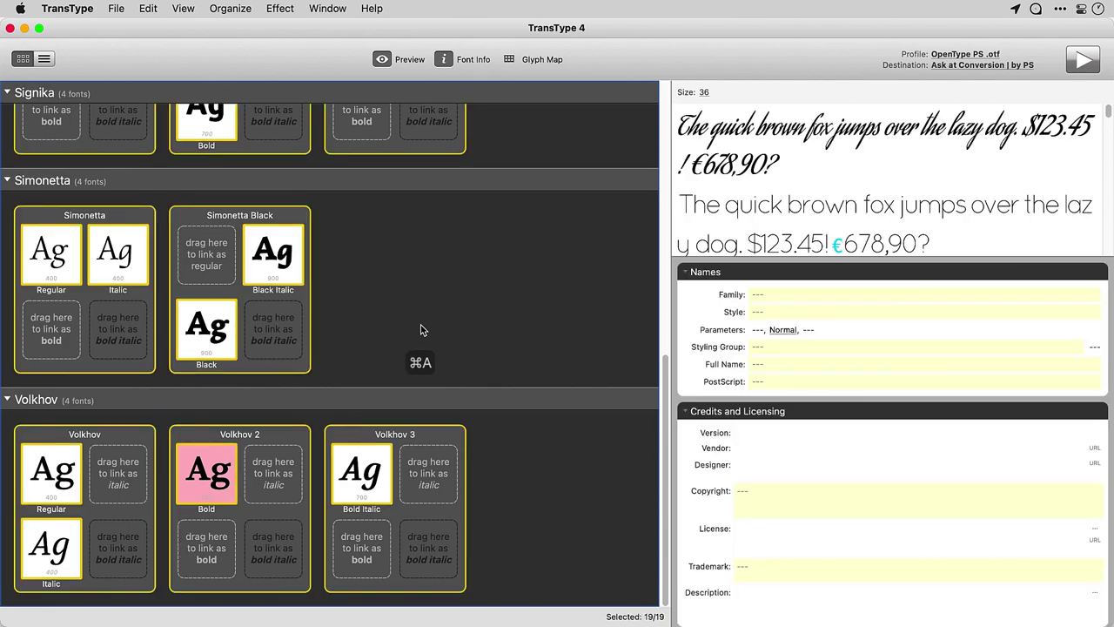
{"action": "left_click", "coordinate": [224, 7]}
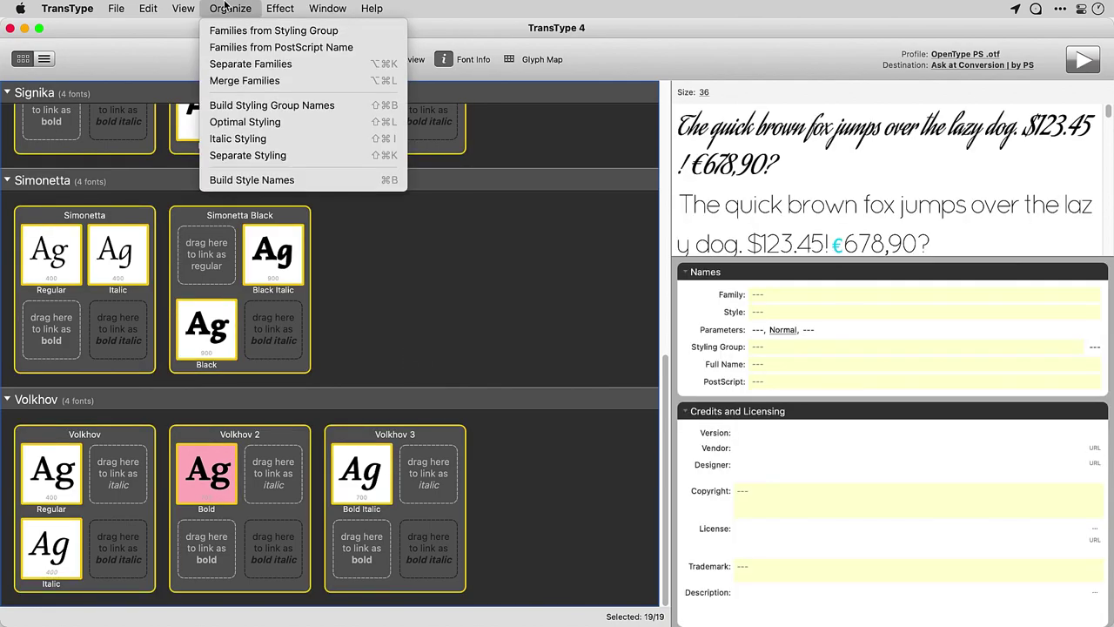
{"action": "left_click", "coordinate": [226, 124]}
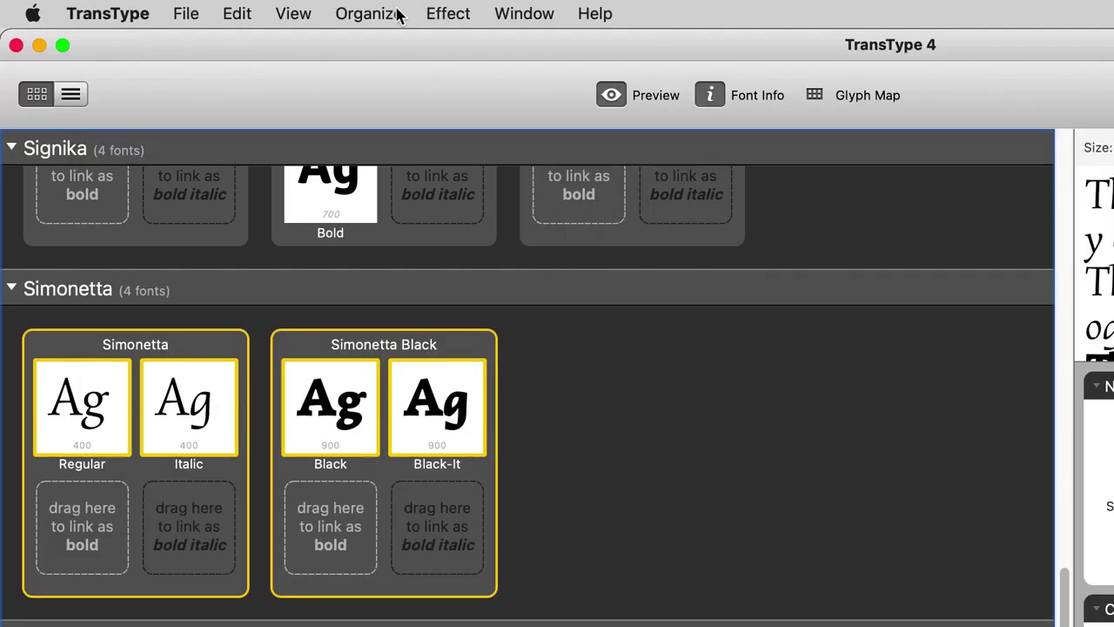
Rebuild style names, then set both Simonetta Black and Black Italic weights to Bold.
{"action": "left_click", "coordinate": [396, 13]}
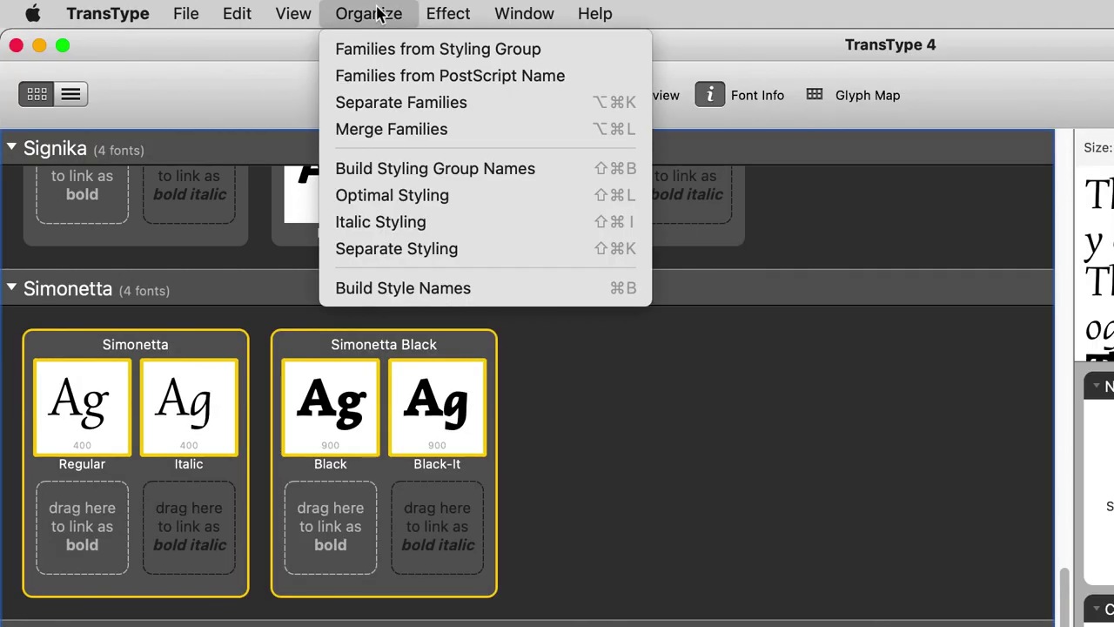
{"action": "left_click", "coordinate": [432, 284]}
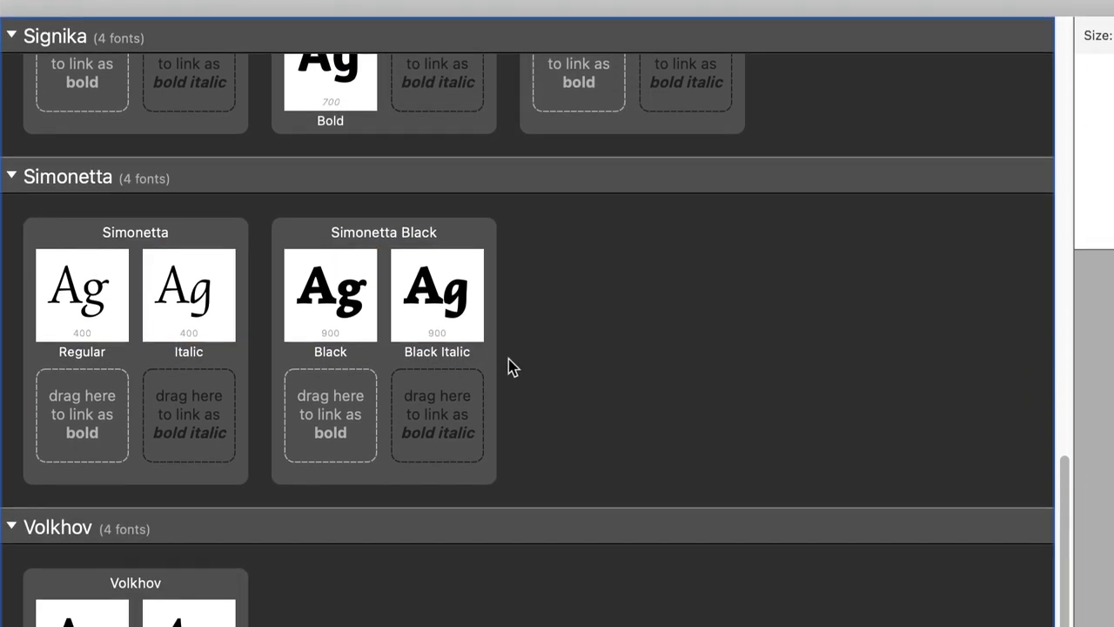
{"action": "left_click", "coordinate": [439, 451]}
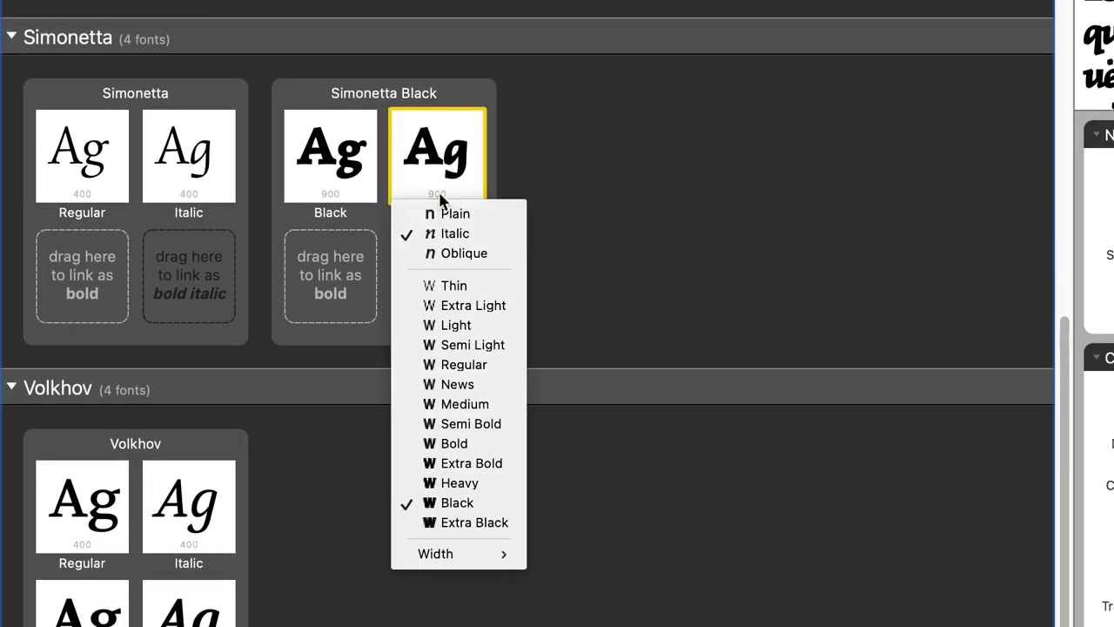
{"action": "left_click", "coordinate": [439, 444]}
{"action": "left_click", "coordinate": [336, 199]}
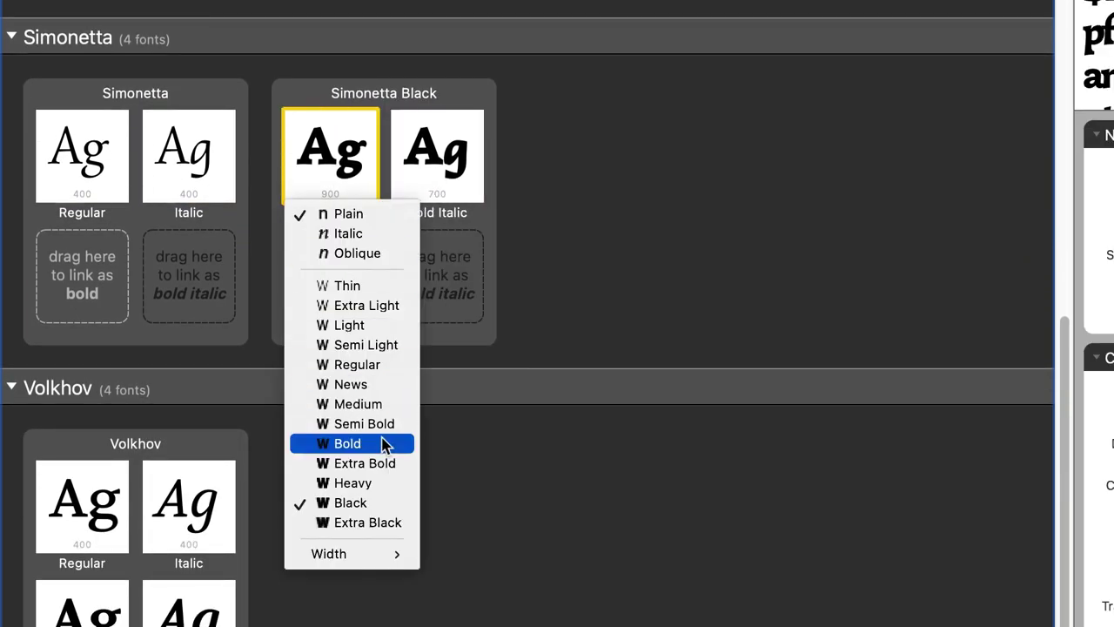
{"action": "left_click", "coordinate": [383, 444]}
Undo the styling group merge and link Black Italic as the italic of Simonetta Black.
{"action": "left_click", "coordinate": [366, 13]}
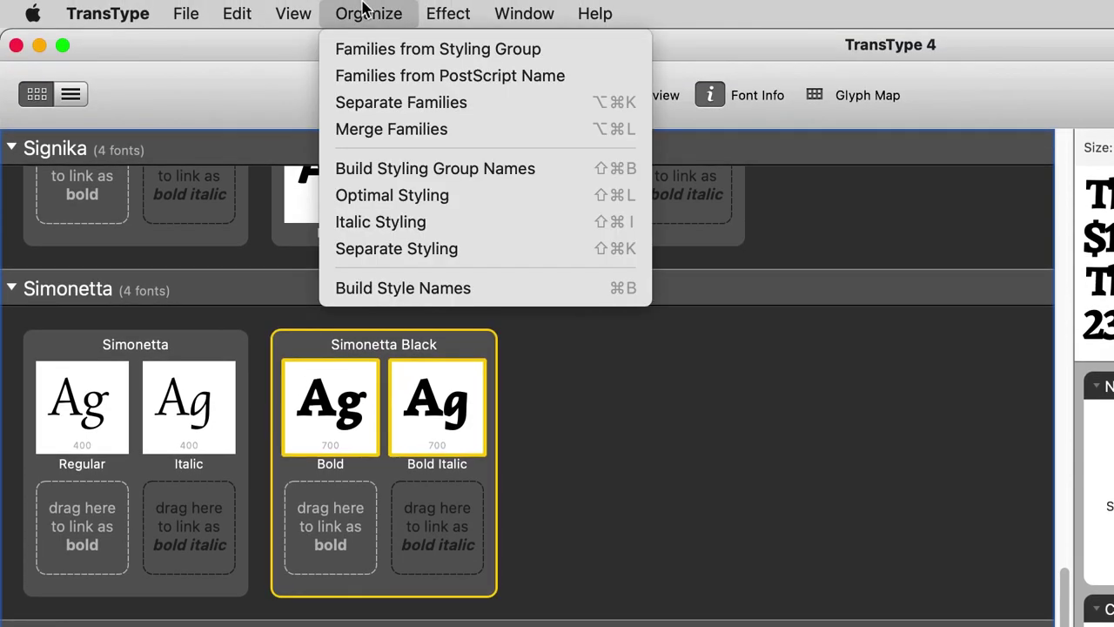
{"action": "left_click", "coordinate": [375, 168]}
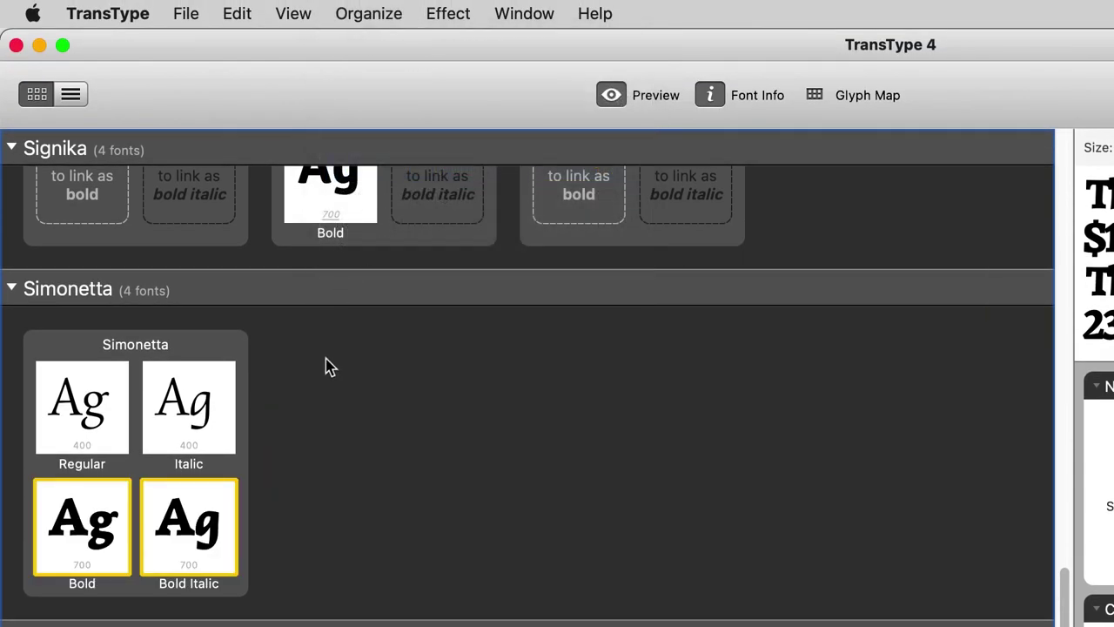
{"action": "key", "text": "super+z"}
{"action": "left_click", "coordinate": [316, 457]}
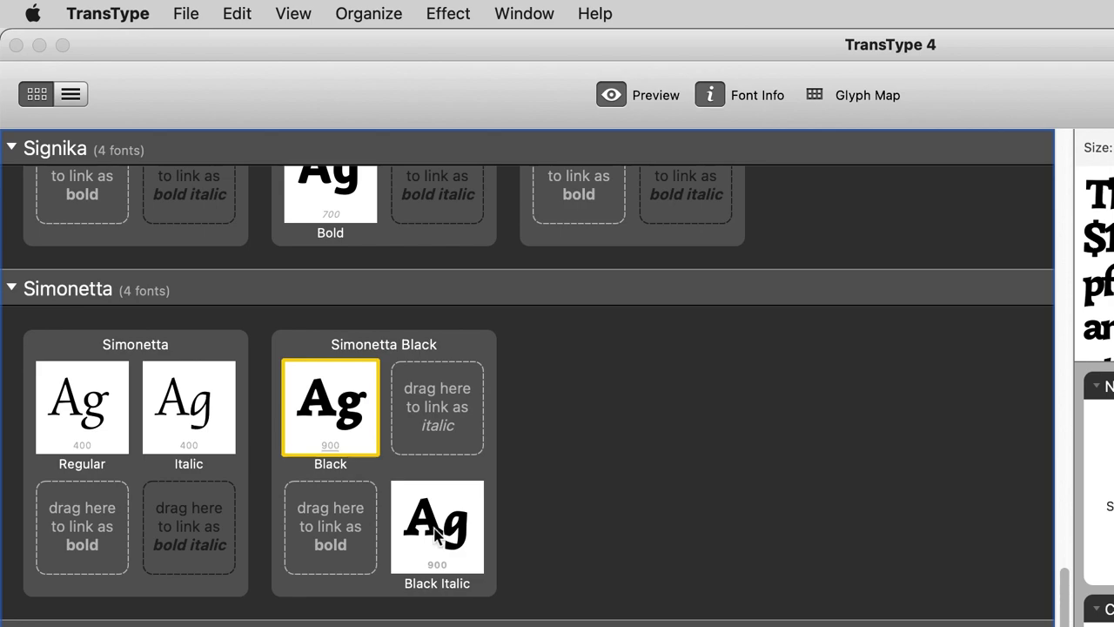
{"action": "left_click_drag", "start_coordinate": [435, 532], "coordinate": [462, 419]}
Rename the Black styles to Heavy and Heavy Italic, and retitle the card Simonetta Heavy.
{"action": "double_click", "coordinate": [316, 464]}
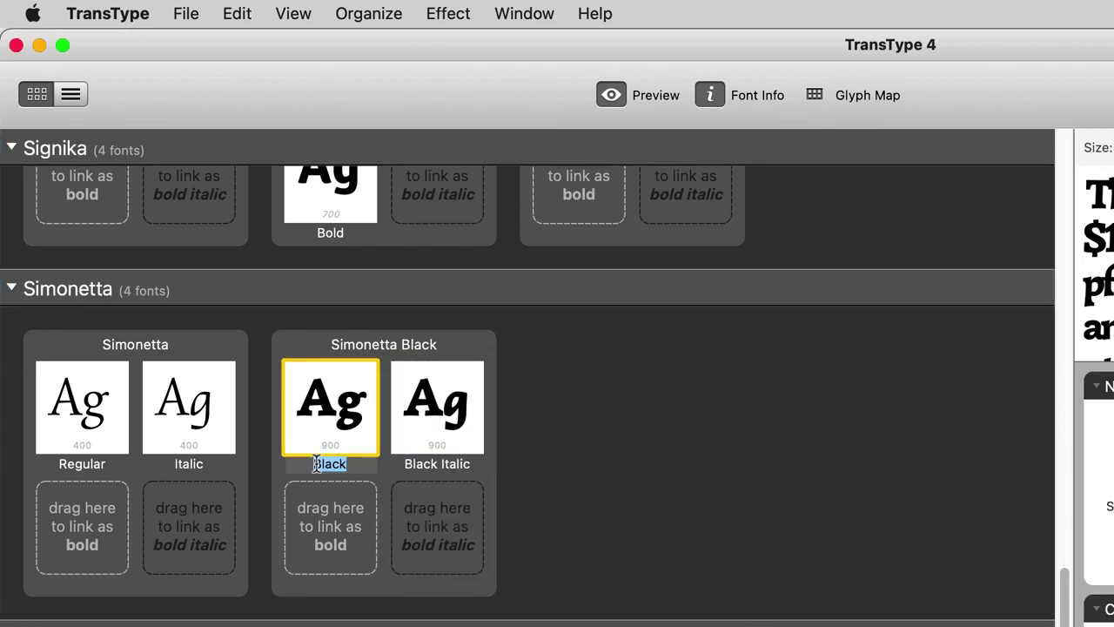
{"action": "type", "text": "Heavy"}
{"action": "left_click", "coordinate": [427, 473], "text": "shift"}
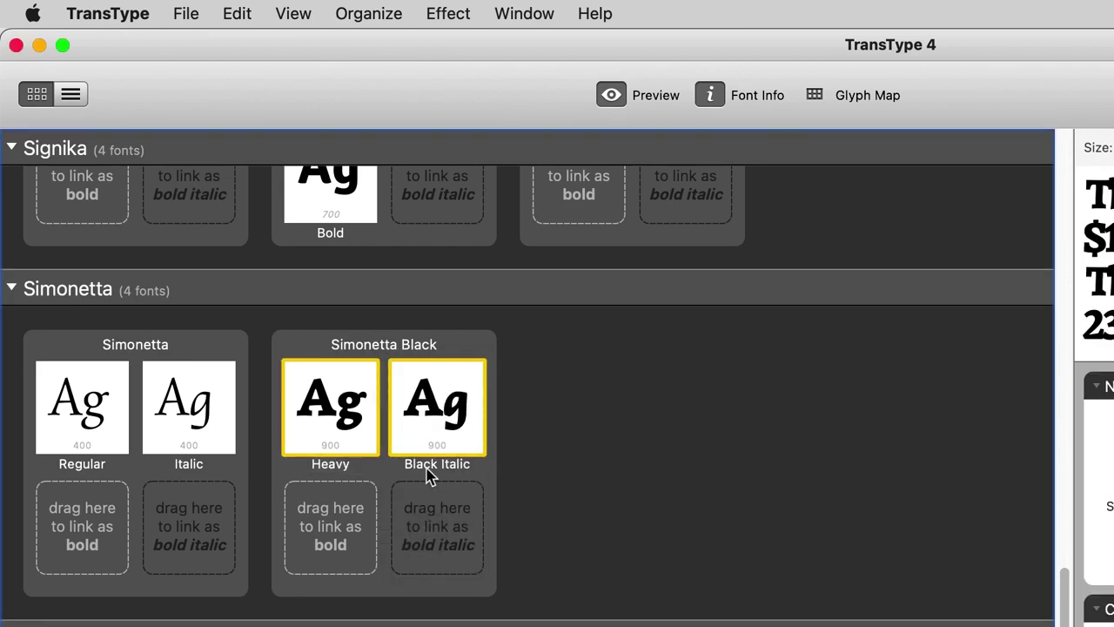
{"action": "double_click", "coordinate": [426, 468]}
{"action": "type", "text": "Heavy"}
{"action": "key", "text": "Return"}
{"action": "left_click", "coordinate": [405, 343]}
{"action": "double_click", "coordinate": [410, 344]}
{"action": "type", "text": "Hea"}
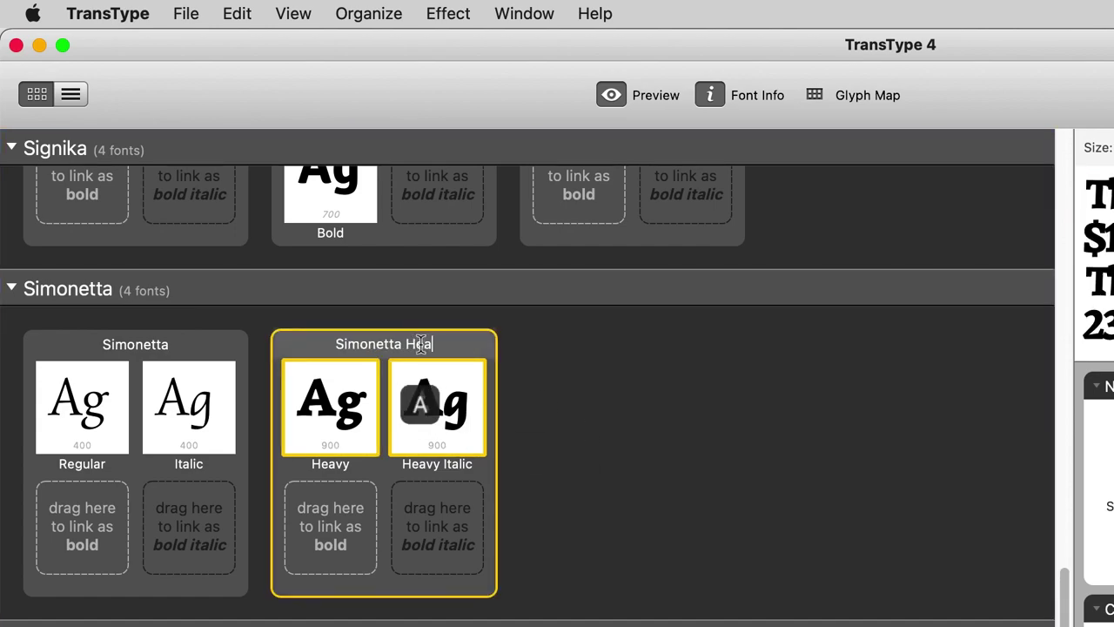
{"action": "type", "text": "vy"}
{"action": "key", "text": "Return"}
Rename the family Simonetta OT, rebuild styling group names, and retitle the card Simonetta OT Heavy.
{"action": "double_click", "coordinate": [98, 290]}
{"action": "key", "text": "Right"}
{"action": "type", "text": "OT"}
{"action": "key", "text": "Return"}
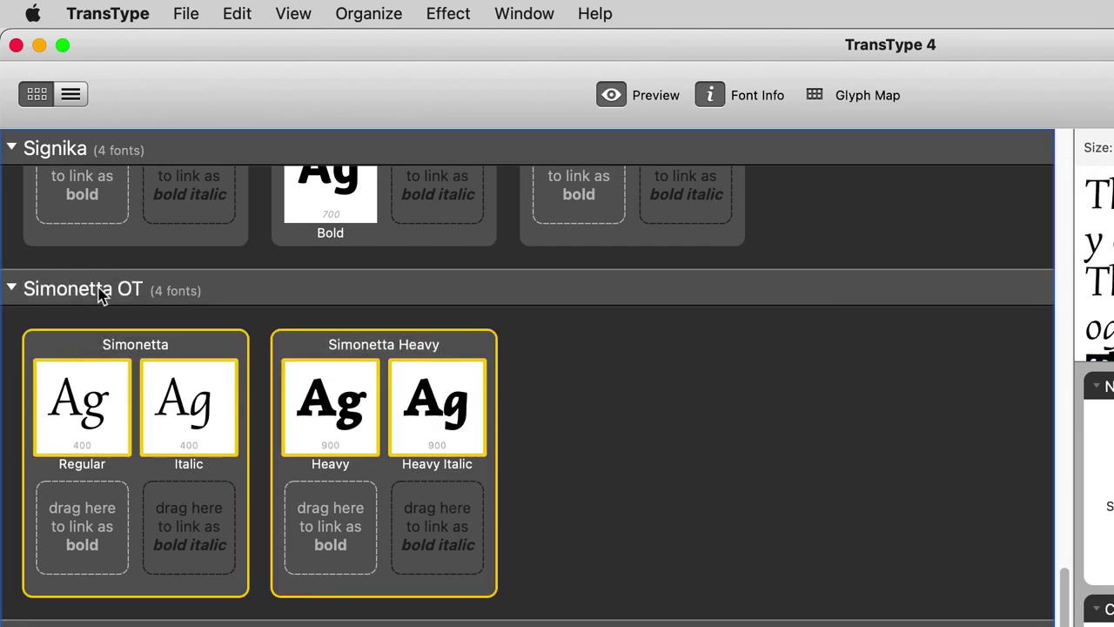
{"action": "left_click", "coordinate": [348, 14]}
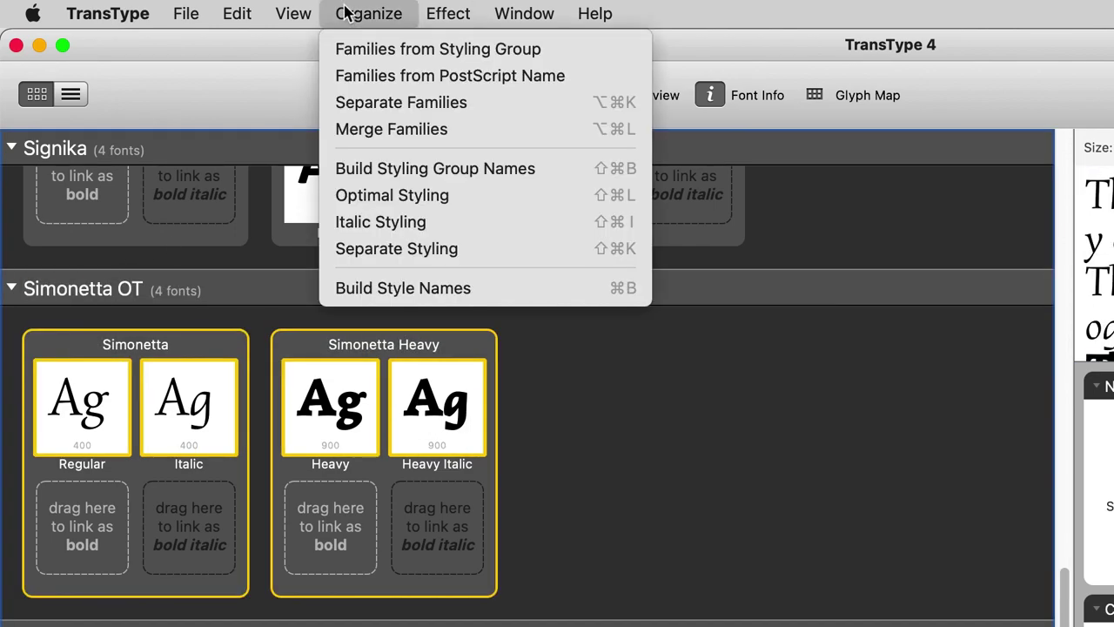
{"action": "left_click", "coordinate": [396, 169]}
{"action": "left_click", "coordinate": [429, 344]}
{"action": "double_click", "coordinate": [430, 345]}
{"action": "type", "text": "Heavy"}
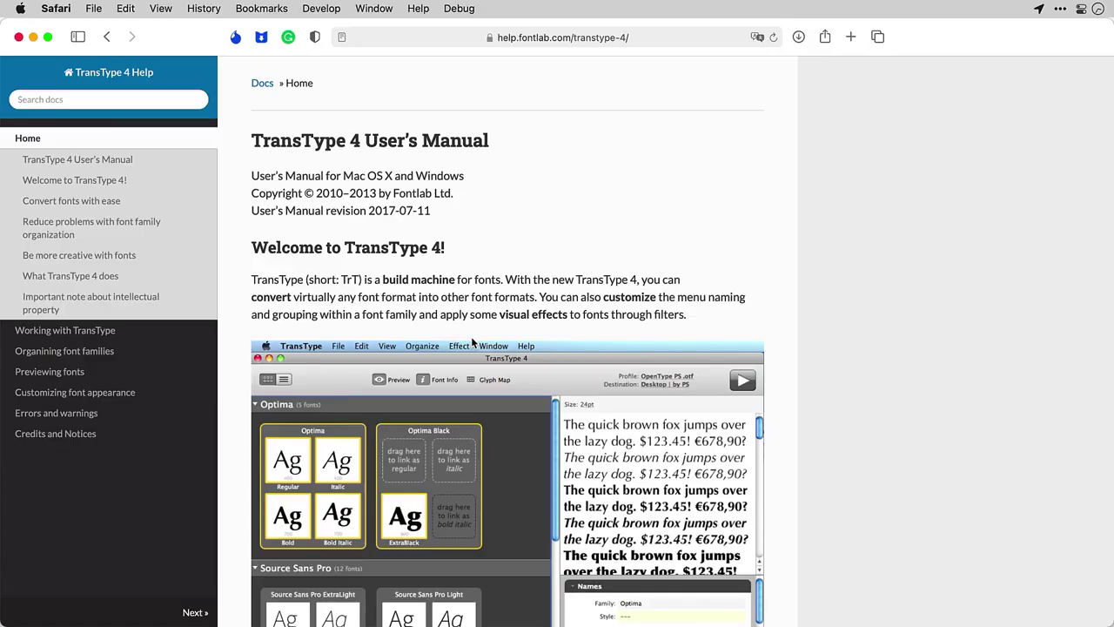
Scroll down through the TransType 4 User's Manual page in Safari.
{"action": "scroll", "coordinate": [471, 336], "scroll_direction": "down", "scroll_amount": 5}
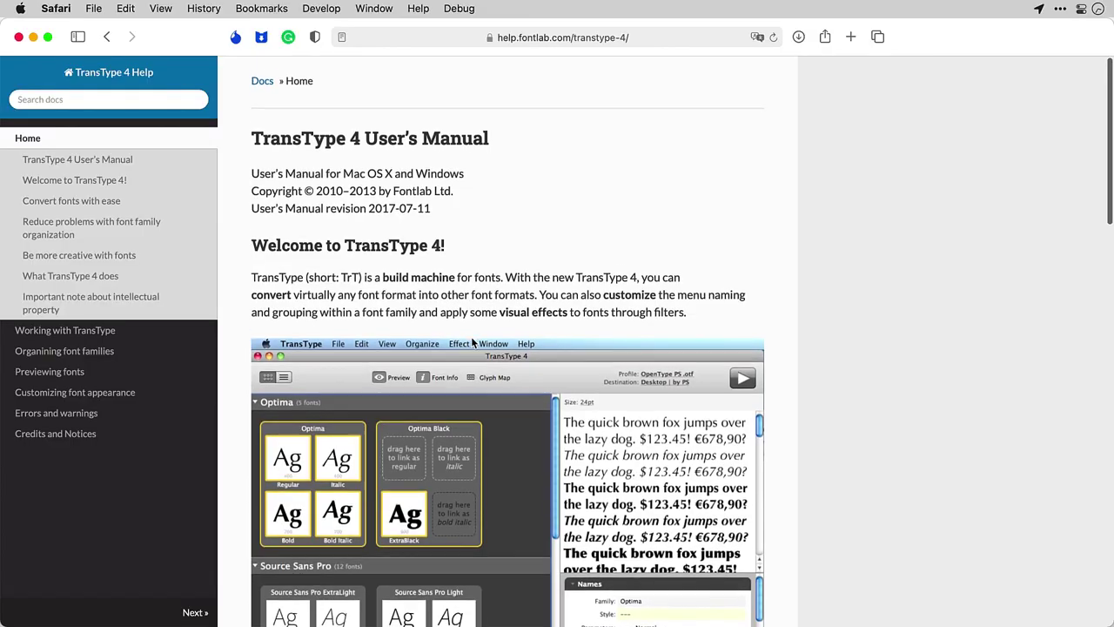
{"action": "scroll", "coordinate": [472, 338], "scroll_direction": "down", "scroll_amount": 3}
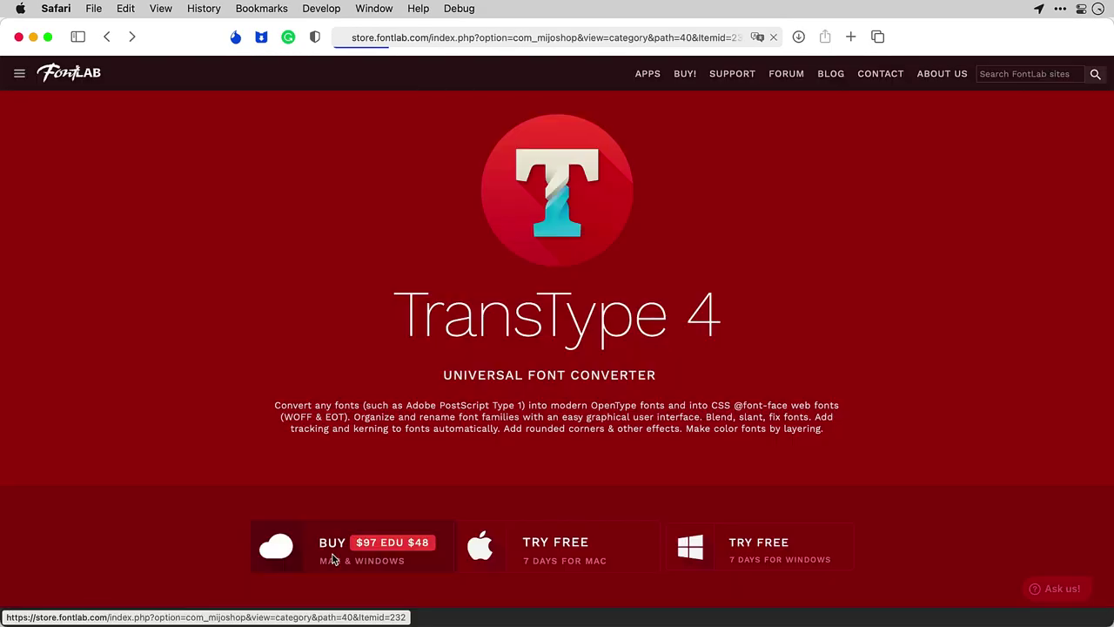